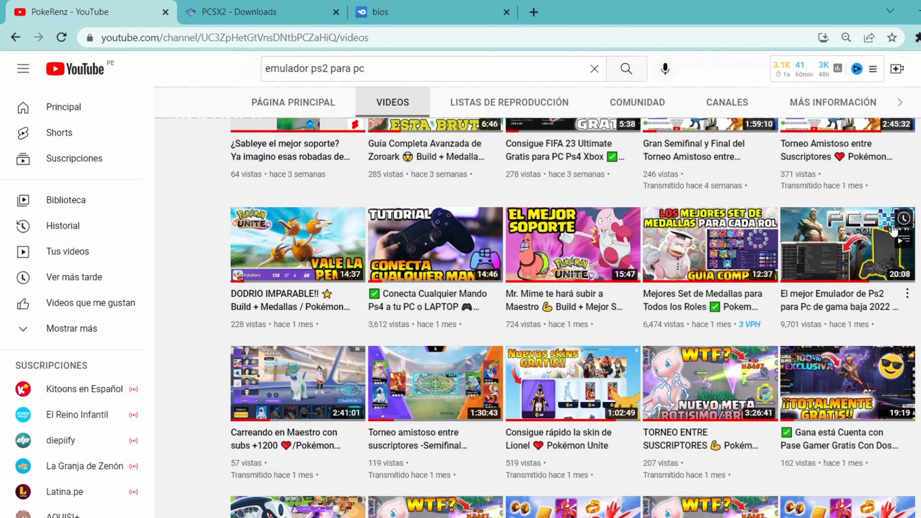
left_click(298, 7)
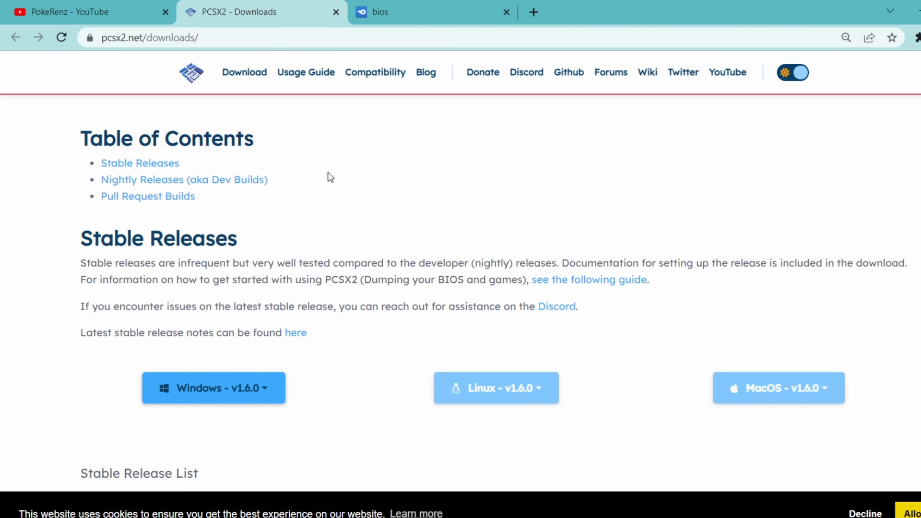
left_click(93, 9)
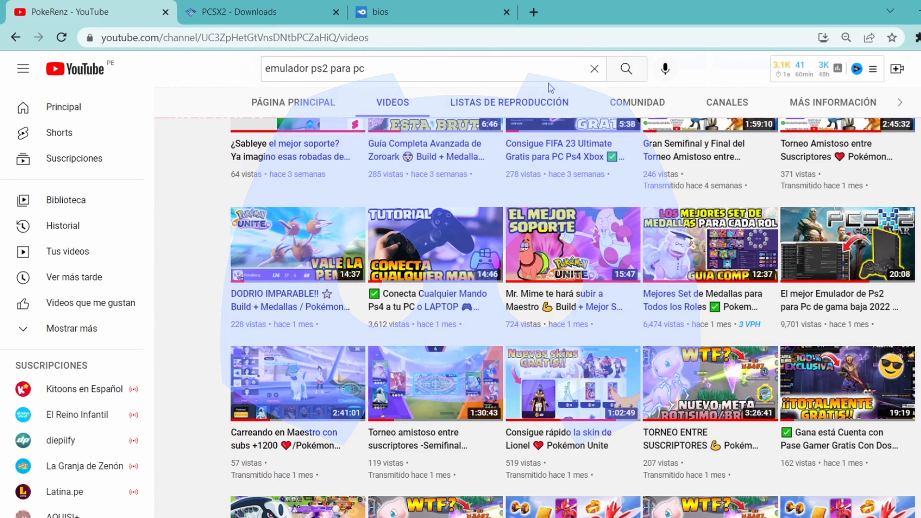
left_click(297, 5)
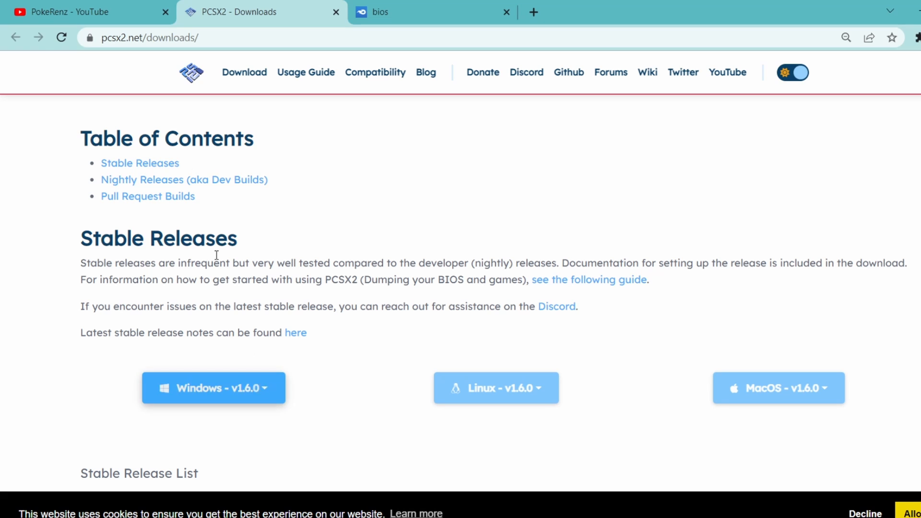
left_click(144, 12)
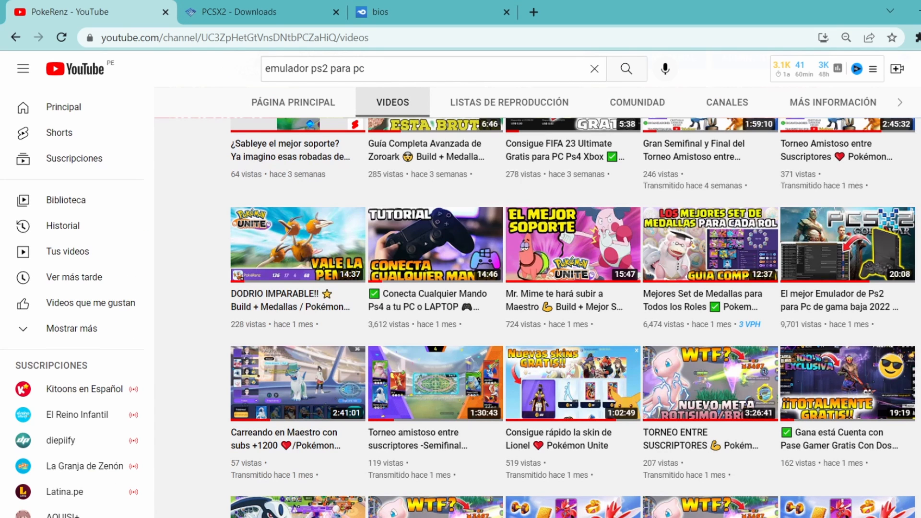
left_click(287, 3)
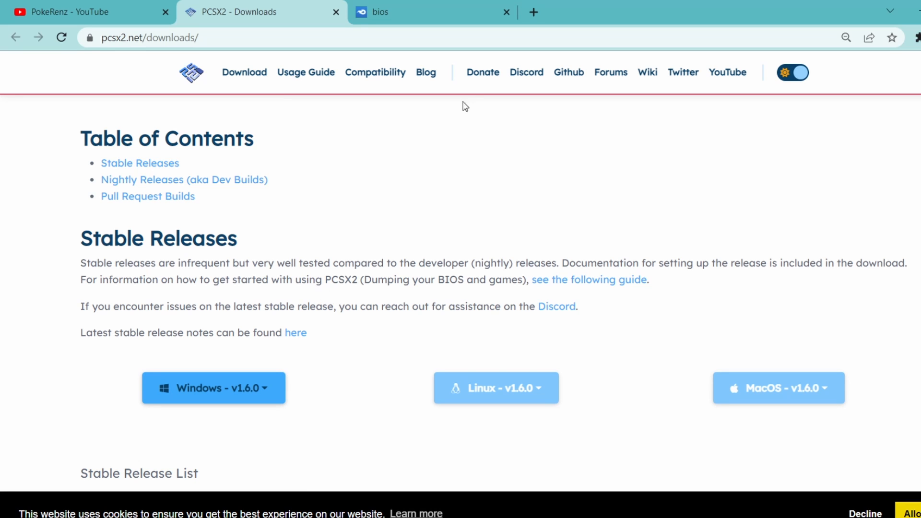
left_click(431, 6)
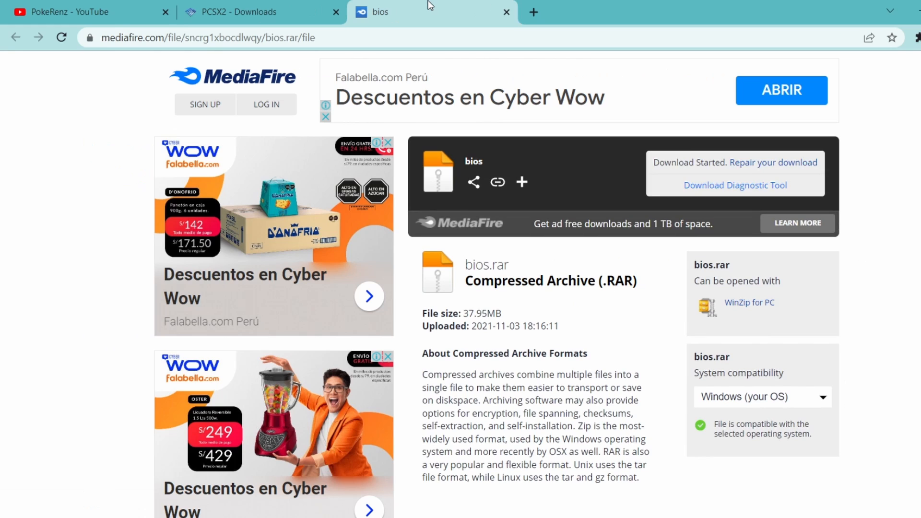
Step: Download the Windows 32bit portable build of PCSX2 v1.6.0 from the stable releases
left_click(290, 1)
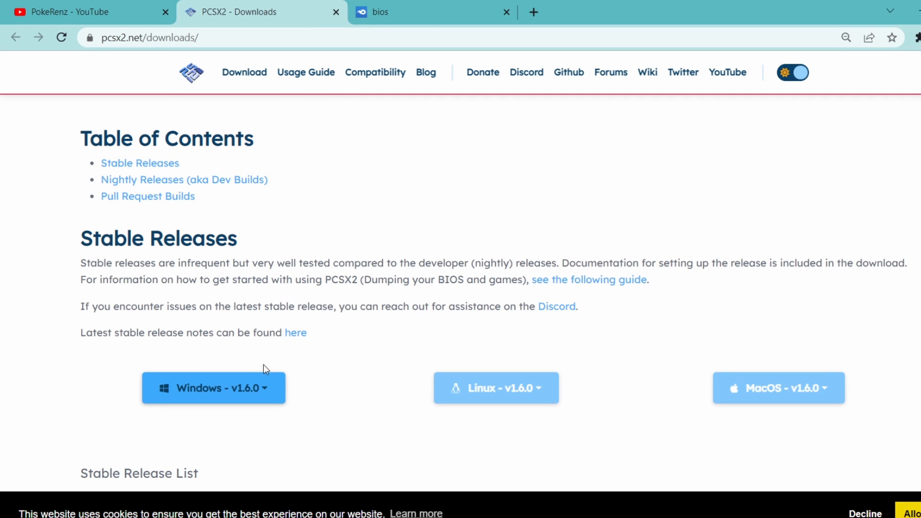
left_click(259, 388)
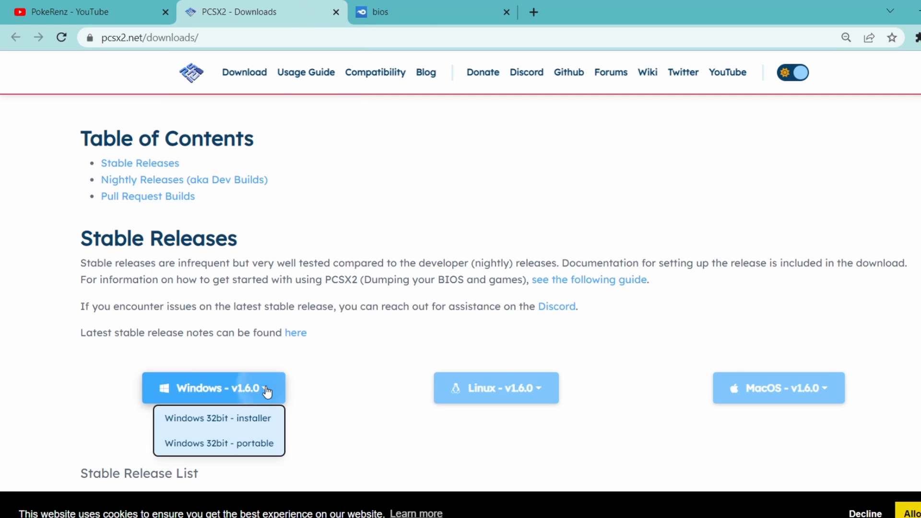
left_click(255, 443)
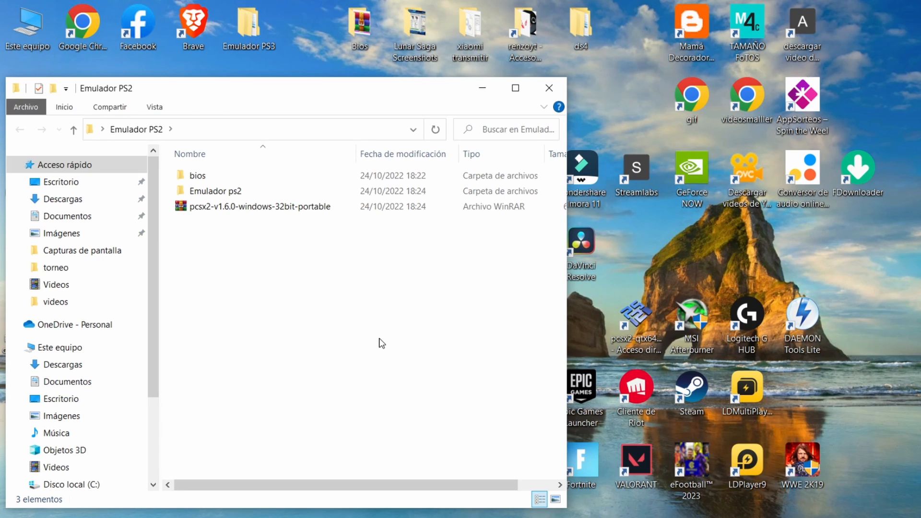
left_click(213, 206)
right_click(222, 208)
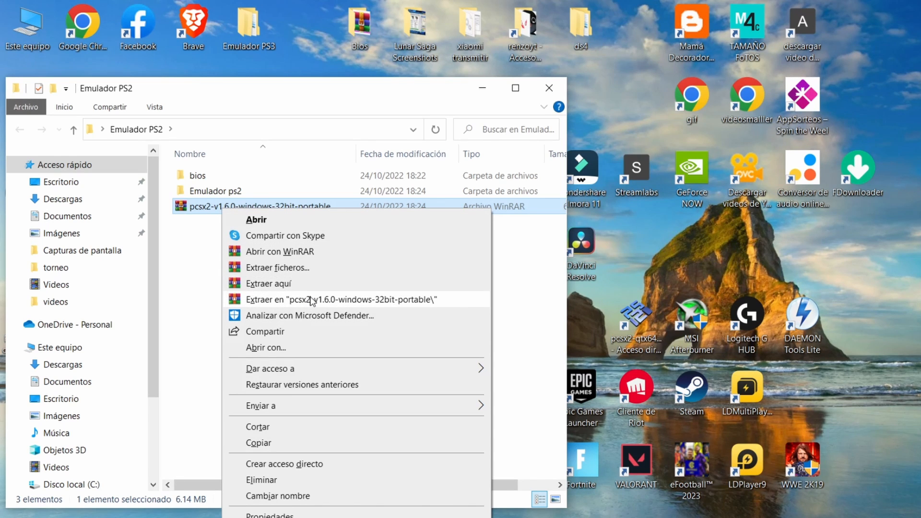
left_click(186, 214)
Step: Look inside the Bios folder of the extracted PCSX2 1.6.0 folder within Emulador ps2
left_click(228, 194)
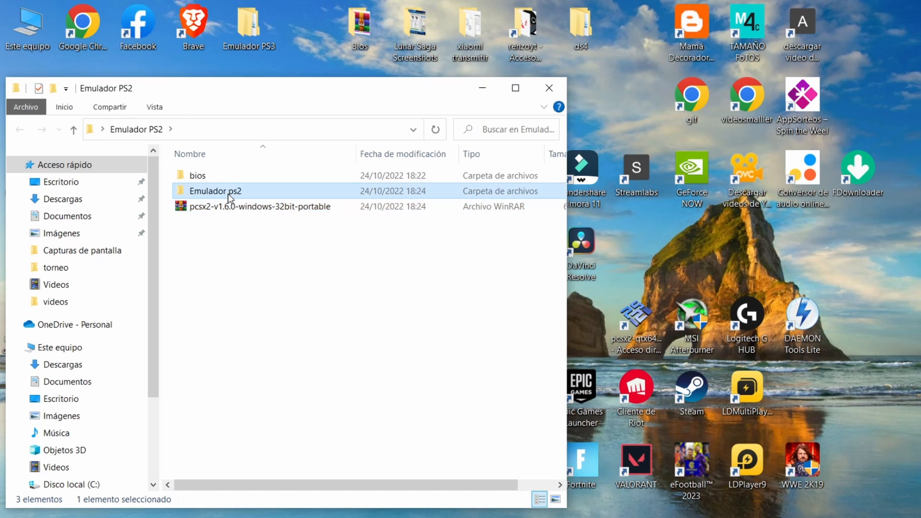
double_click(228, 193)
left_click_drag(281, 88, 291, 90)
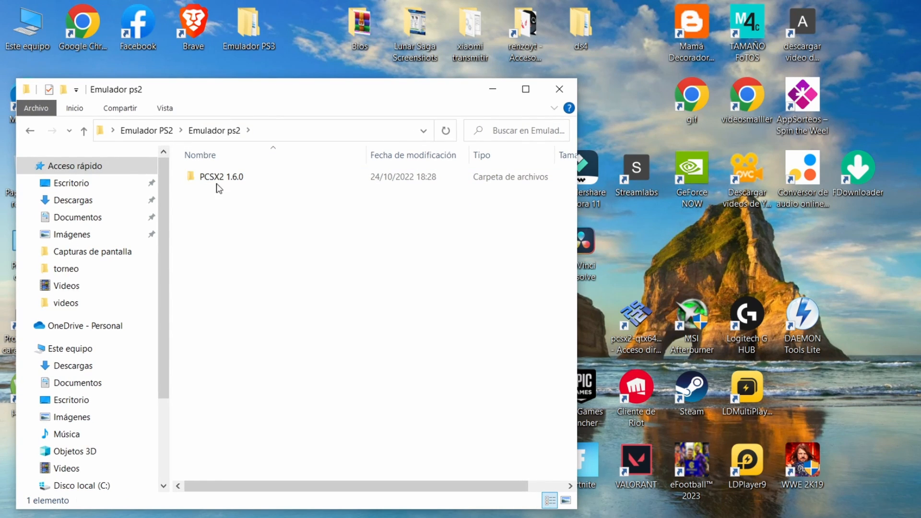
double_click(243, 179)
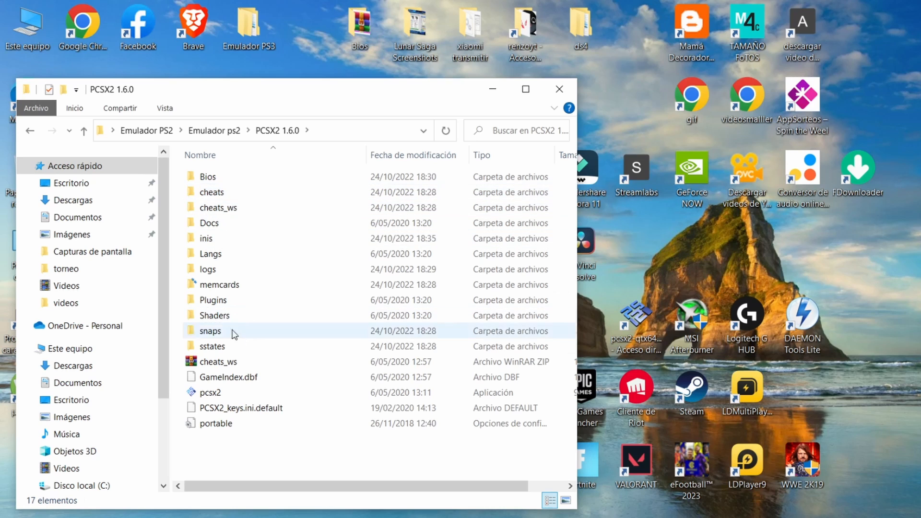
left_click(227, 397)
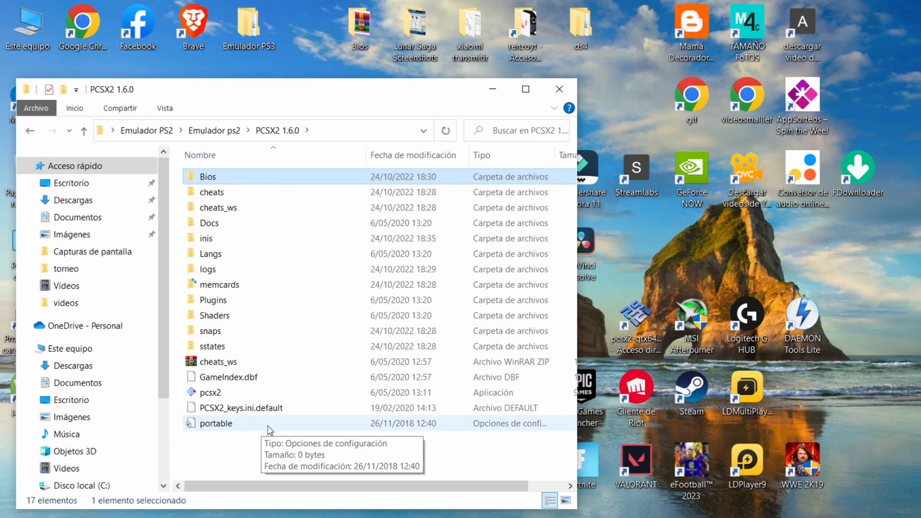
left_click(219, 179)
left_click(219, 189)
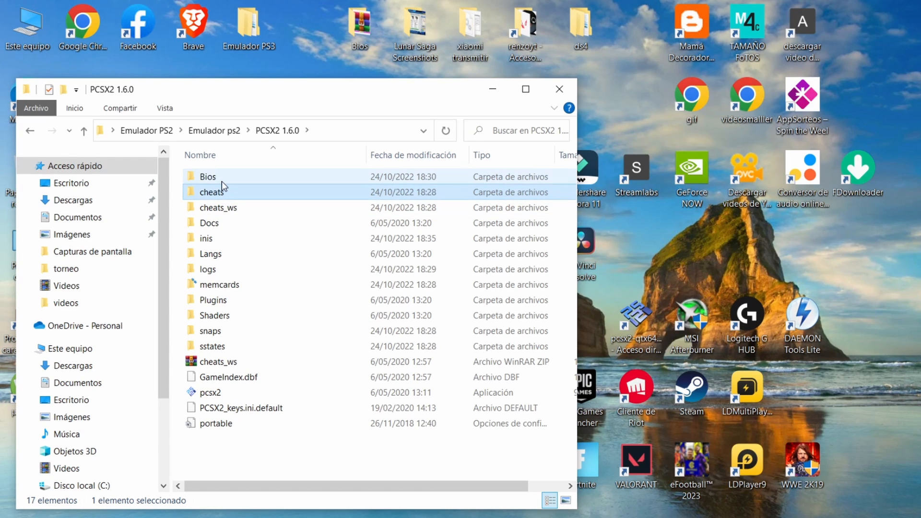
double_click(221, 179)
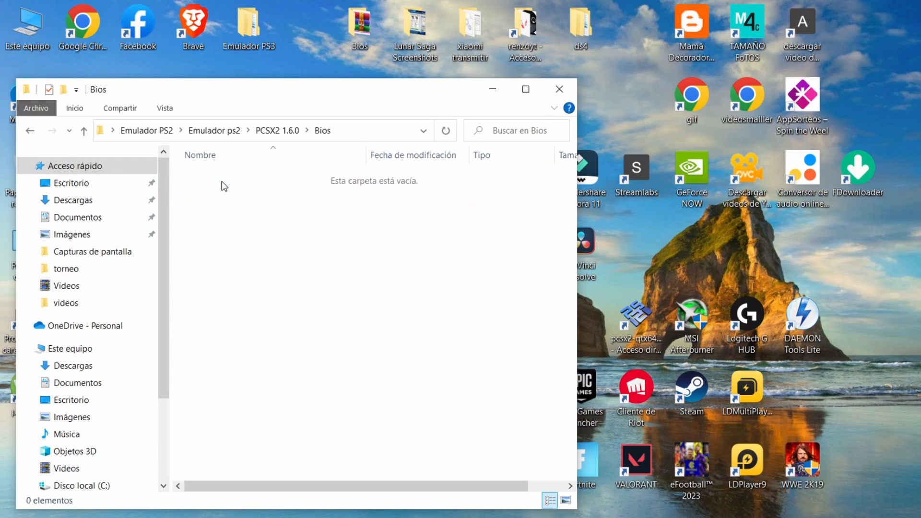
Step: Copy all the BIOS files from the extracted bios folder inside Emulador PS2\bios
double_click(88, 137)
left_click(84, 131)
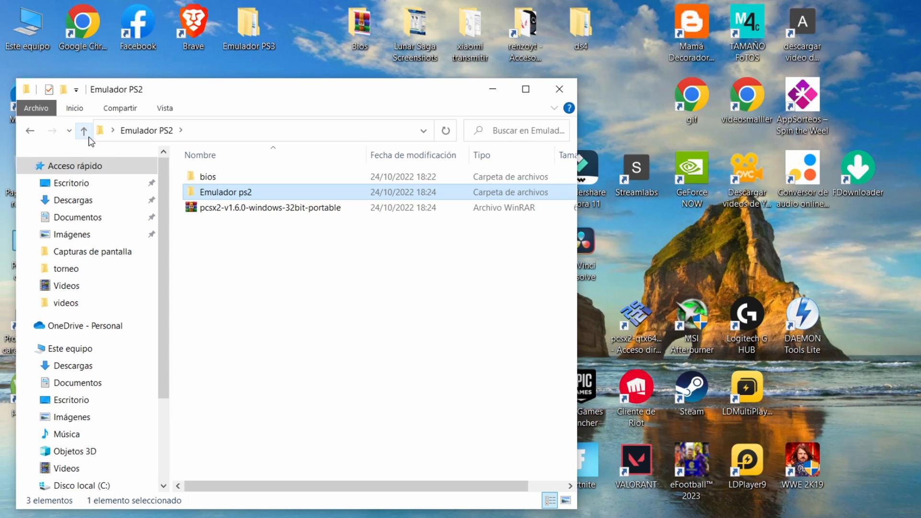
left_click(205, 177)
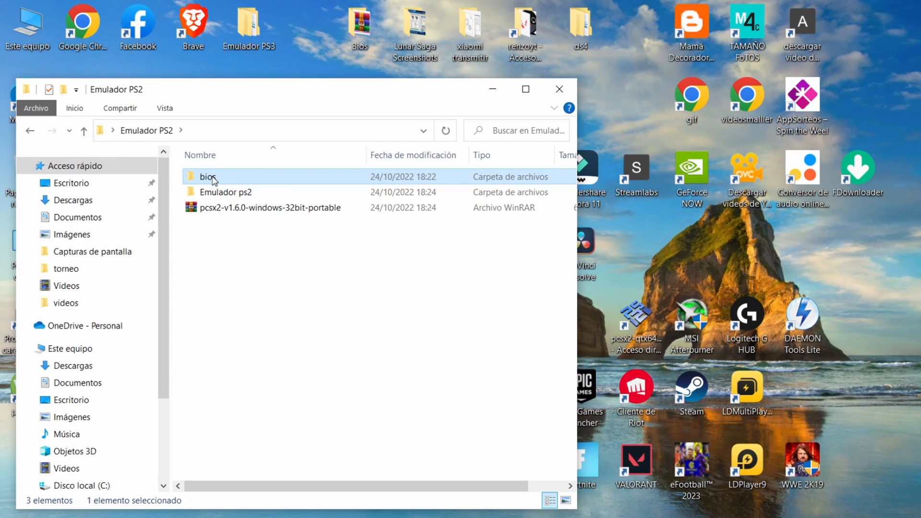
double_click(214, 178)
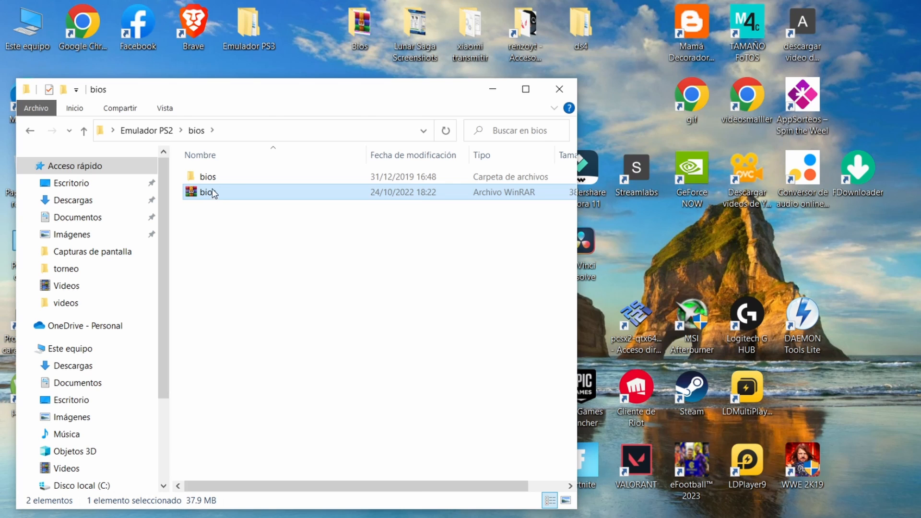
right_click(212, 192)
double_click(203, 177)
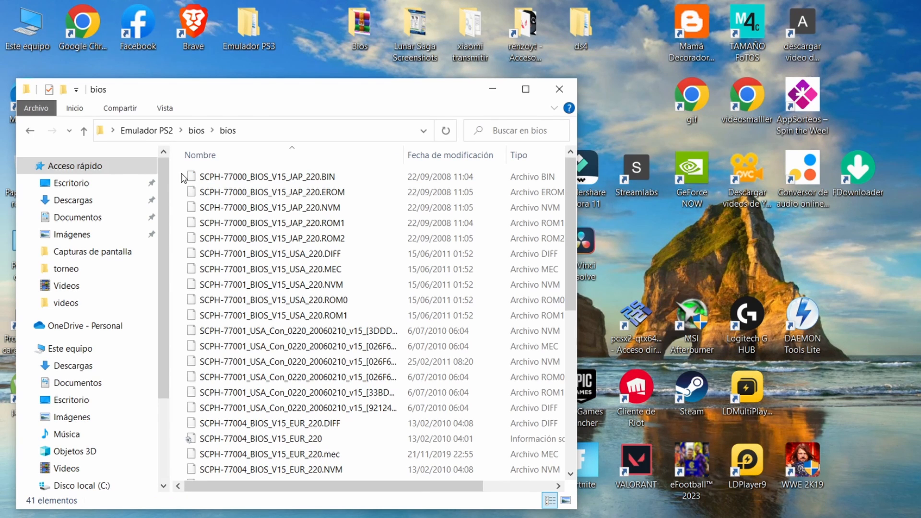
left_click_drag(182, 174, 354, 480)
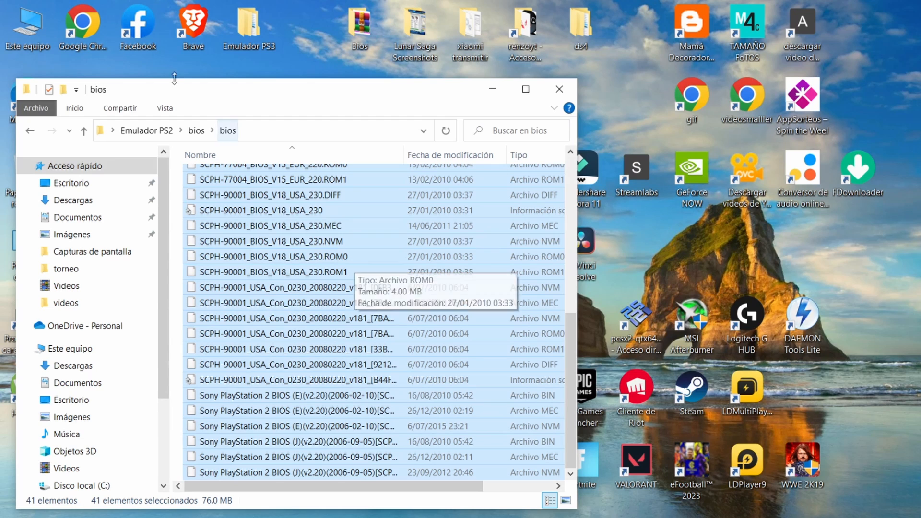
Step: Paste the copied BIOS files into the Bios folder of Emulador ps2\PCSX2 1.6.0
left_click(83, 130)
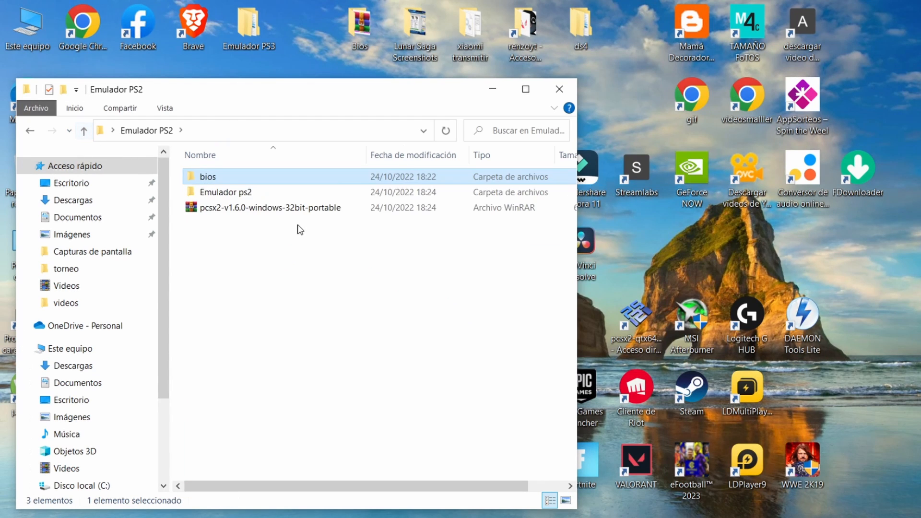
left_click(241, 197)
double_click(241, 194)
double_click(236, 179)
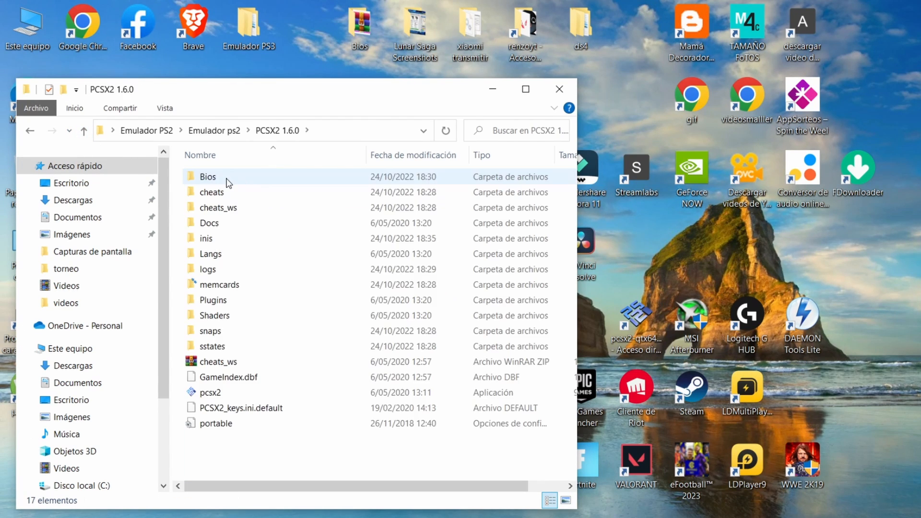
double_click(230, 180)
key("ctrl+v")
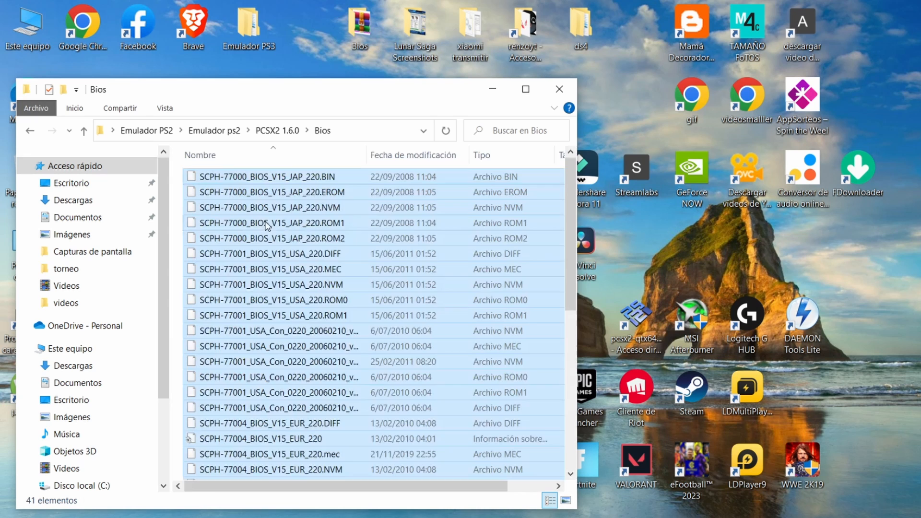
Step: Return to the PCSX2 1.6.0 folder and launch the pcsx2 application
left_click(90, 134)
left_click(91, 135)
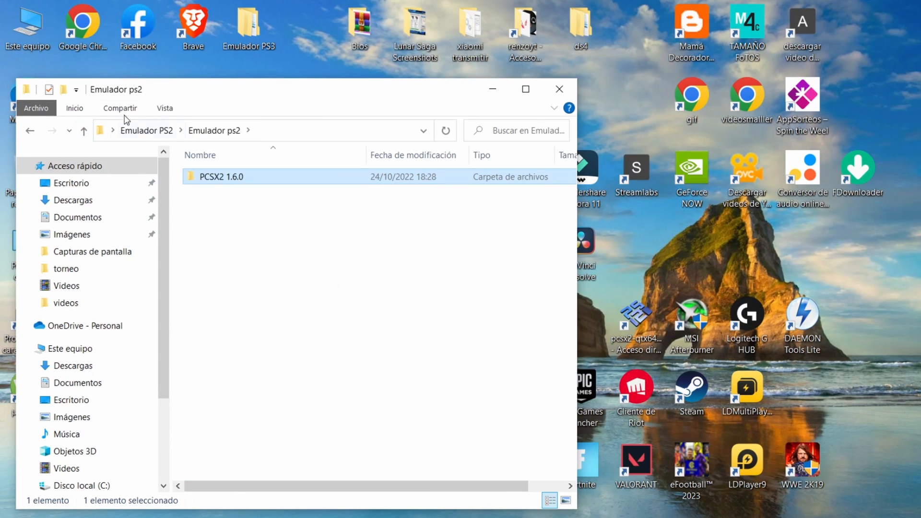
double_click(211, 178)
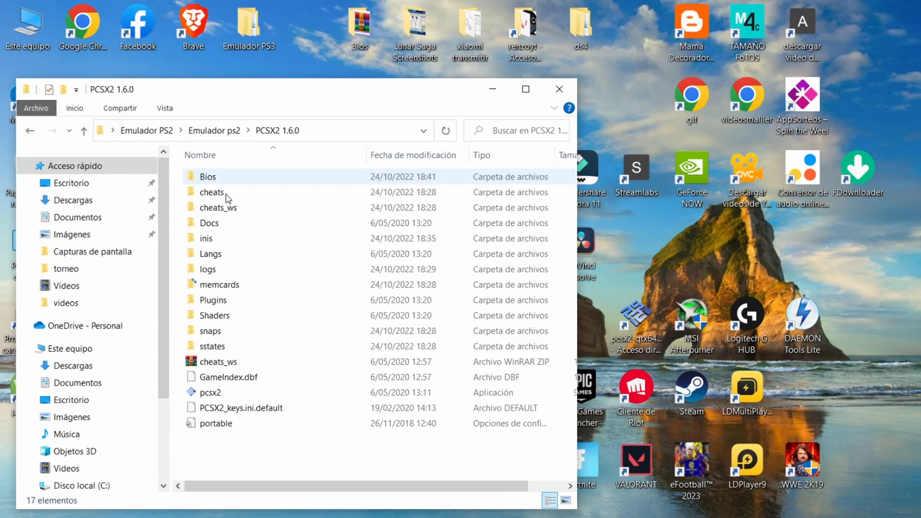
left_click(239, 390)
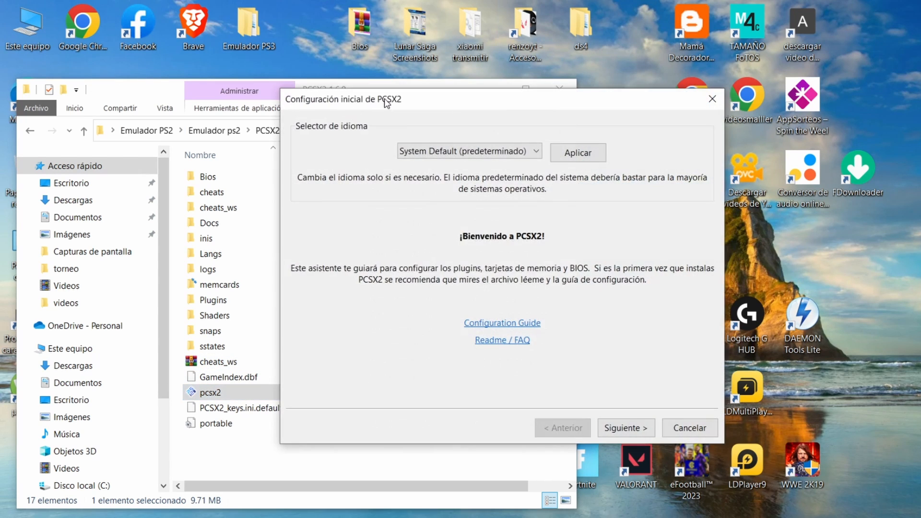
Step: Minimize the folder window and continue the initial configuration with the default language, overwriting the existing settings with the PCSX2 defaults
left_click(490, 90)
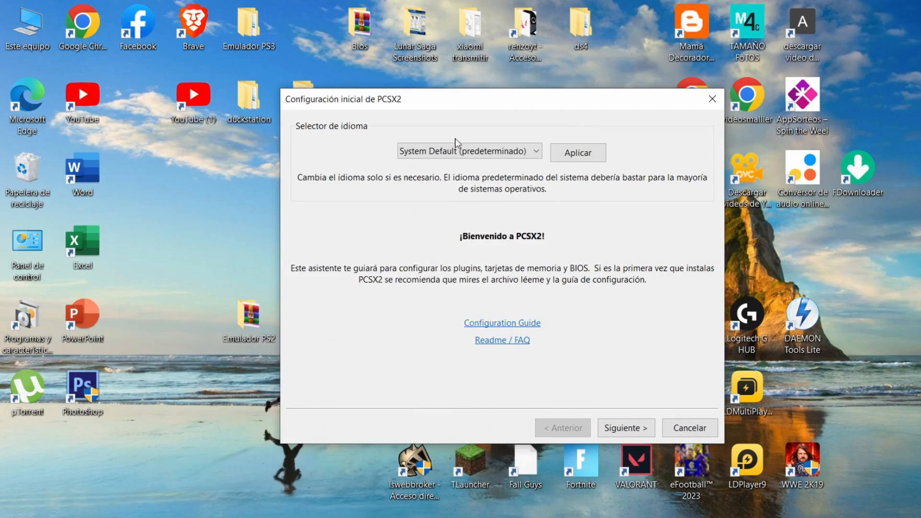
left_click(614, 428)
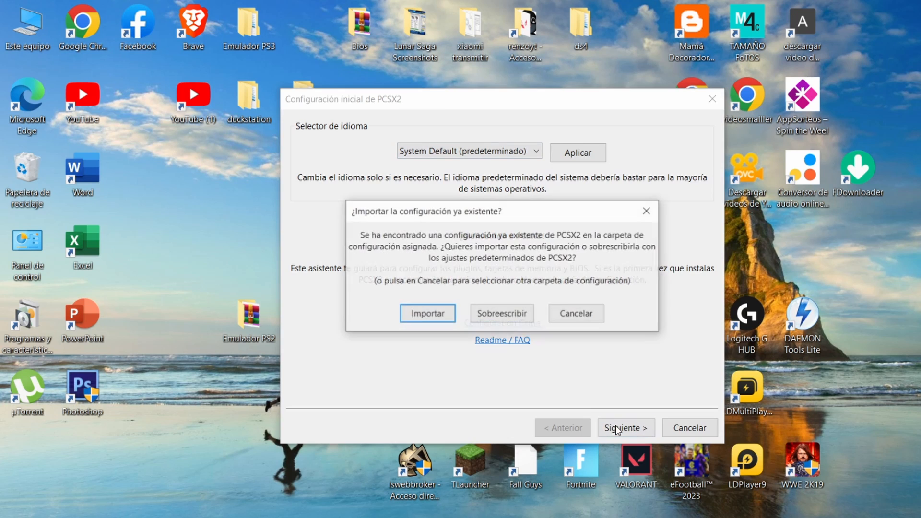
left_click(505, 314)
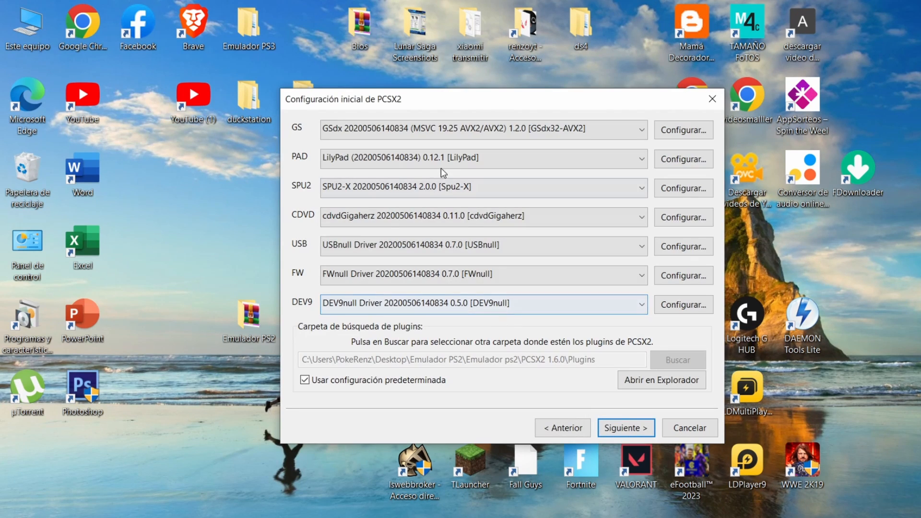
Step: Set the GS plugin to GSdx SSE4.1/AVX 1.2.0 [GSdx32-SSE4] and continue to the BIOS selection page
left_click(439, 131)
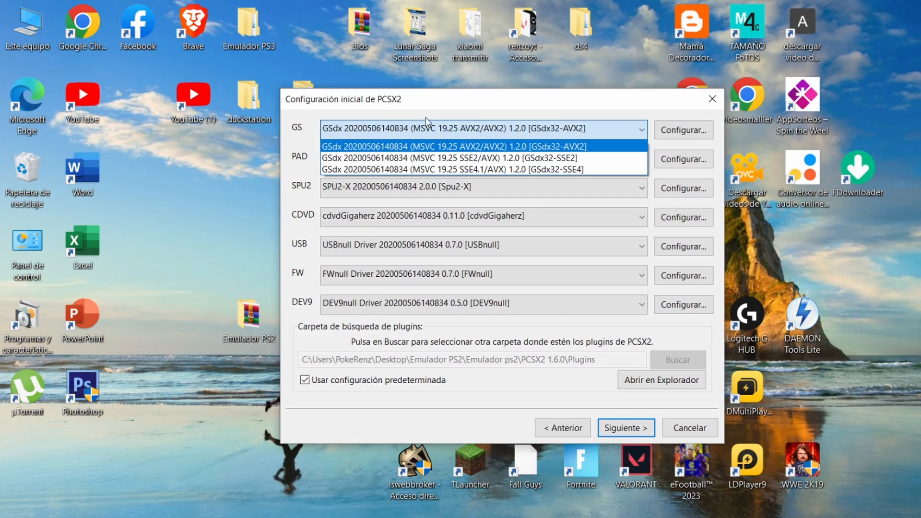
left_click(447, 126)
left_click(446, 127)
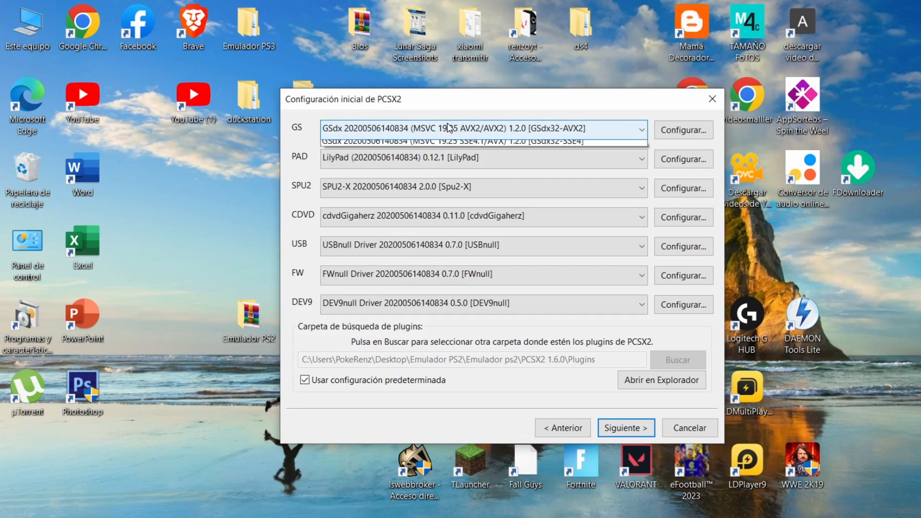
left_click(416, 177)
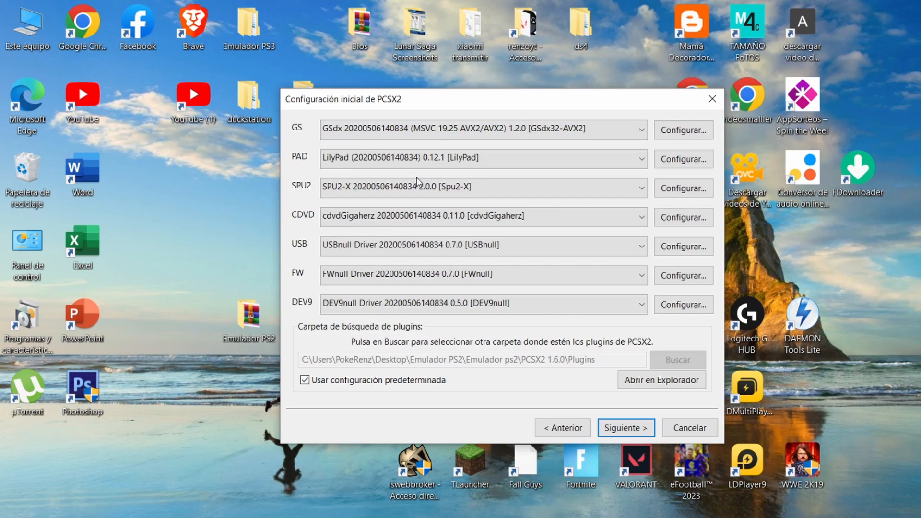
left_click(444, 137)
left_click(435, 169)
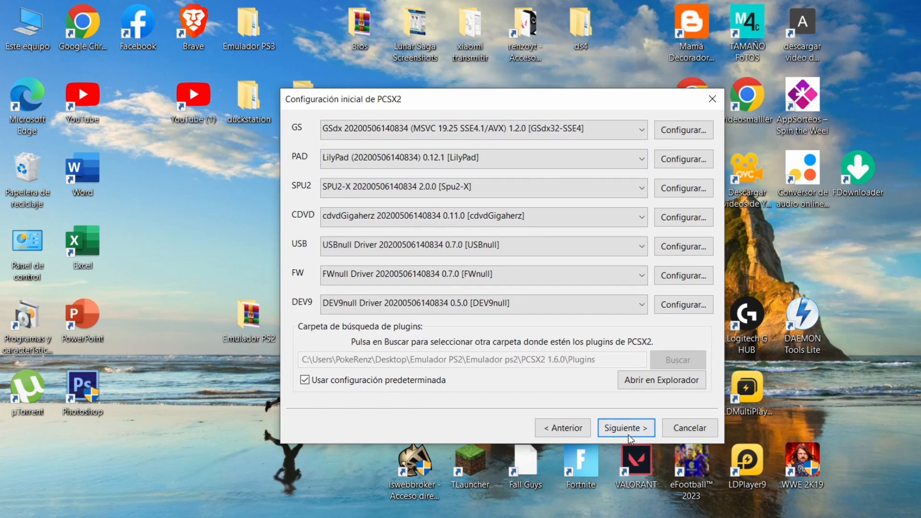
left_click(628, 435)
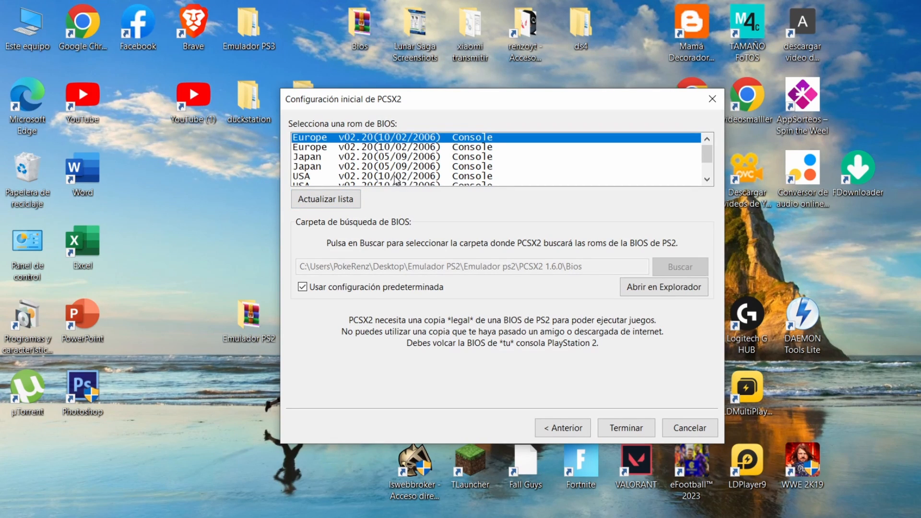
Step: Refresh the BIOS list, select the first Europe v02.20(10/02/2006) Console entry and finish the initial configuration
left_click(339, 207)
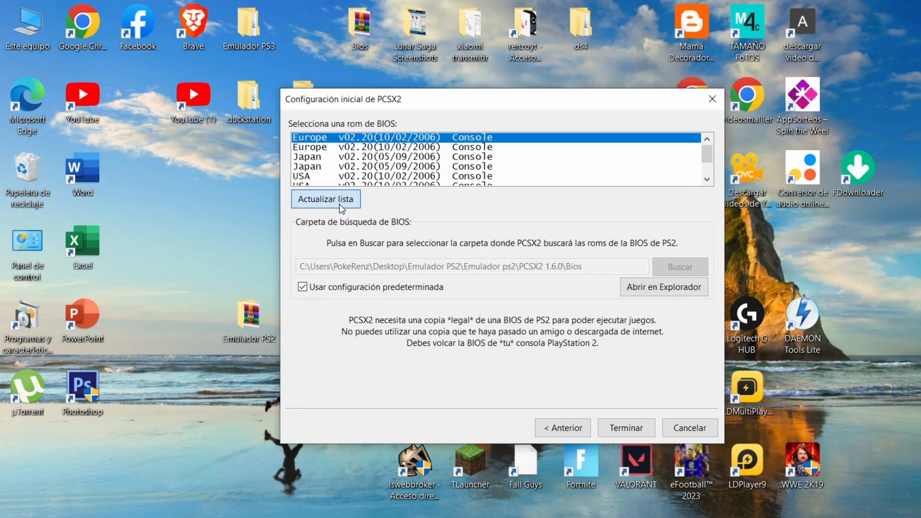
left_click(386, 149)
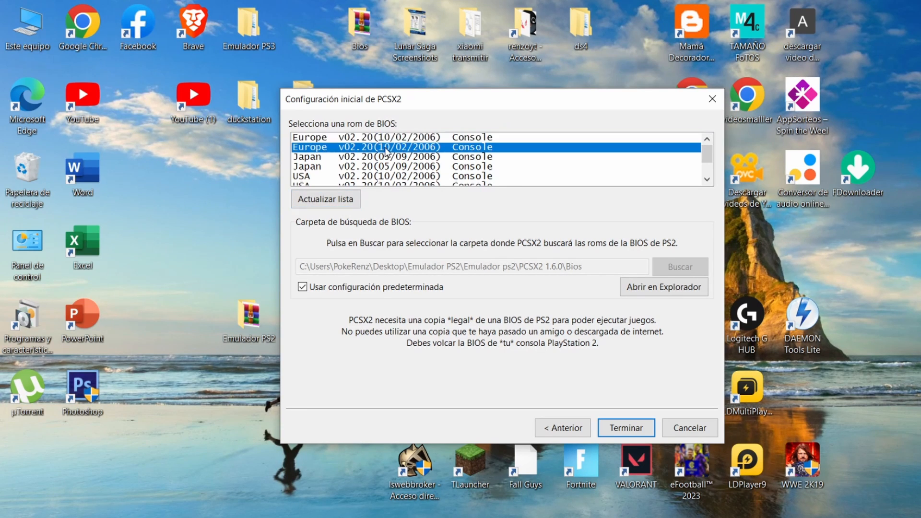
left_click(405, 140)
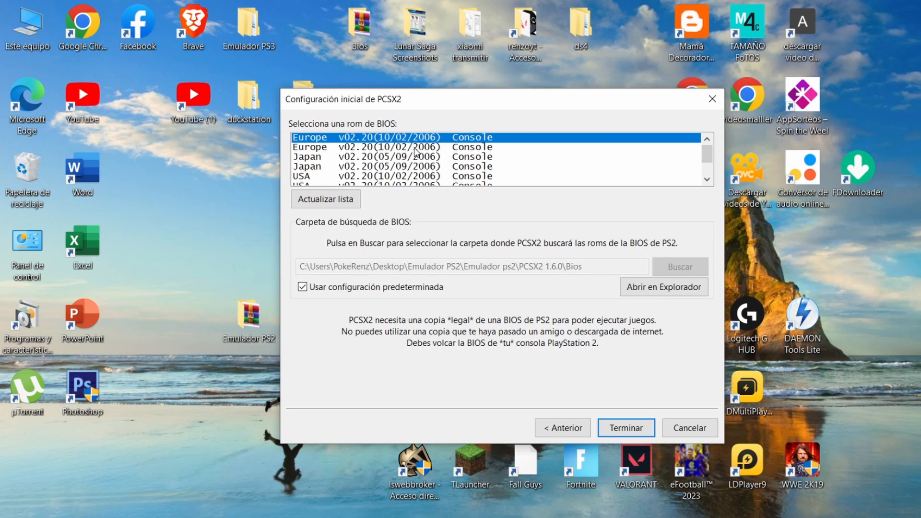
left_click(416, 148)
left_click(425, 140)
left_click(620, 426)
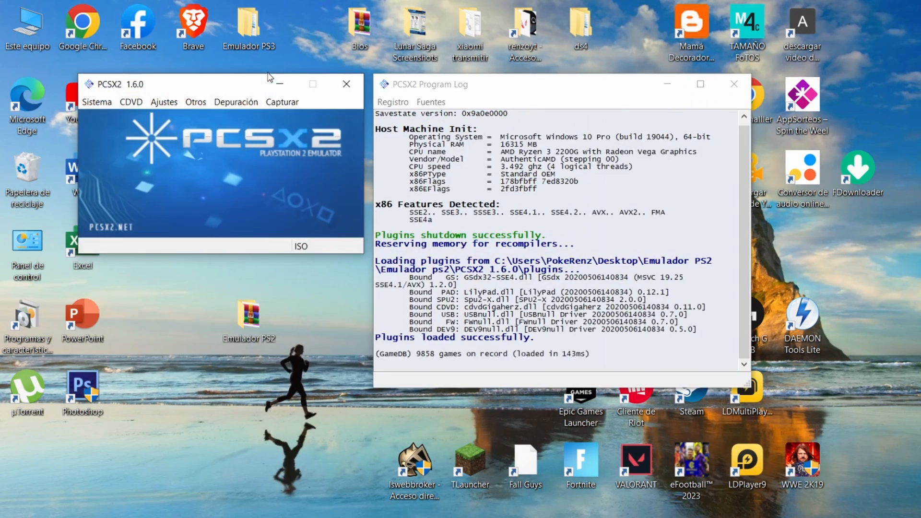
Step: Browse for a disc image with the ISO selector and go to the Escritorio\Emulador pcs x2\juegos folder
left_click_drag(269, 77, 251, 118)
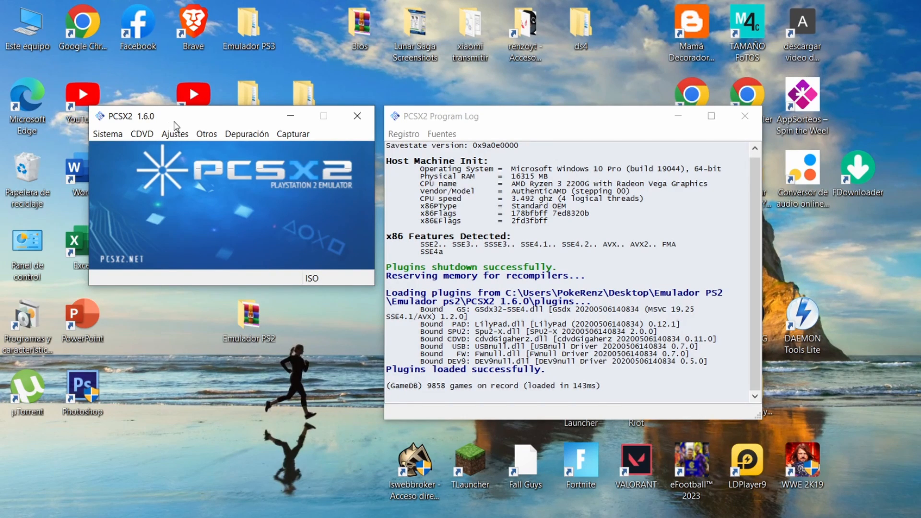
left_click(142, 135)
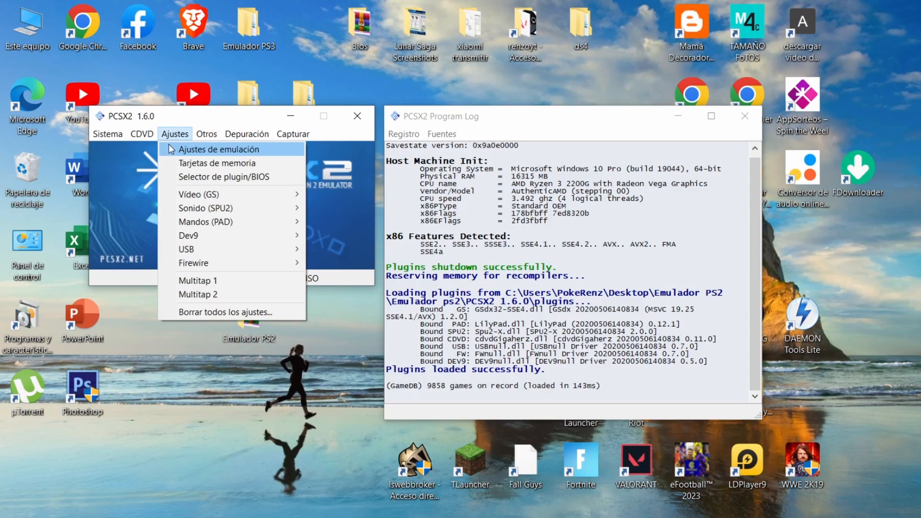
mouse_move(152, 155)
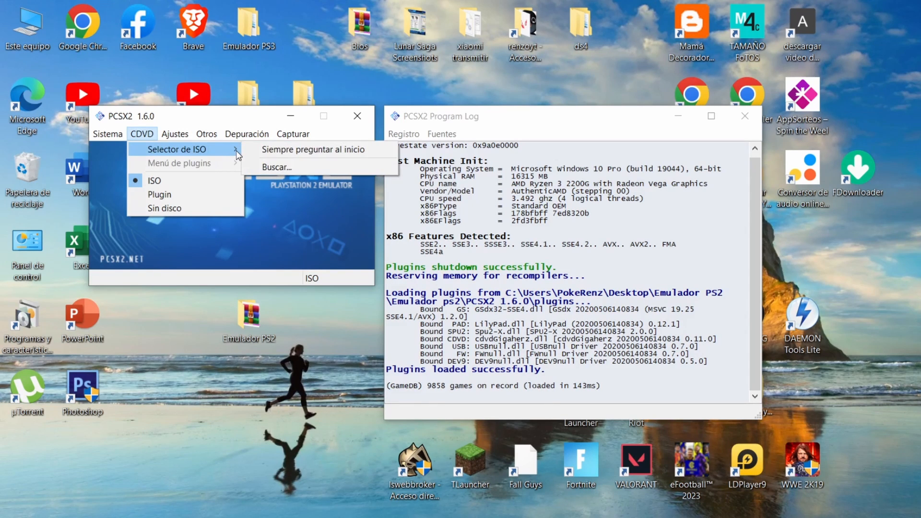
left_click(282, 167)
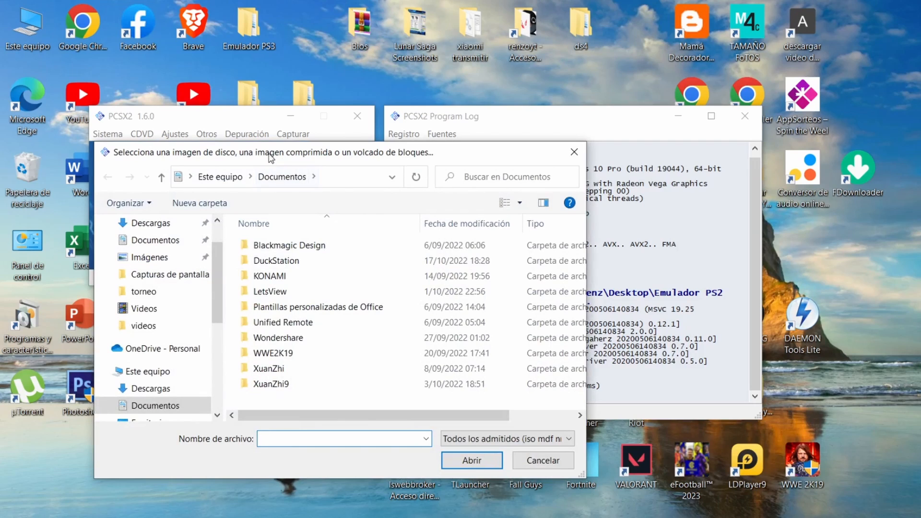
left_click_drag(281, 145, 286, 66)
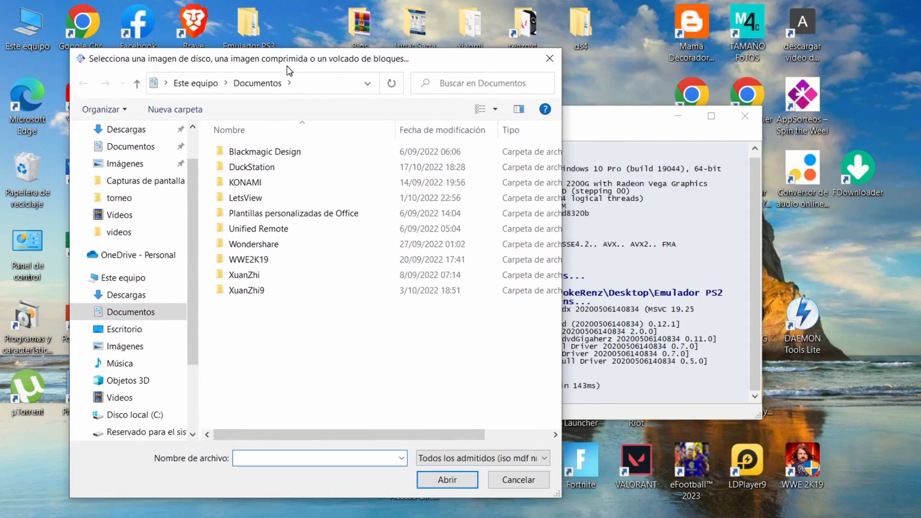
scroll(137, 153, "up", 1)
left_click(127, 156)
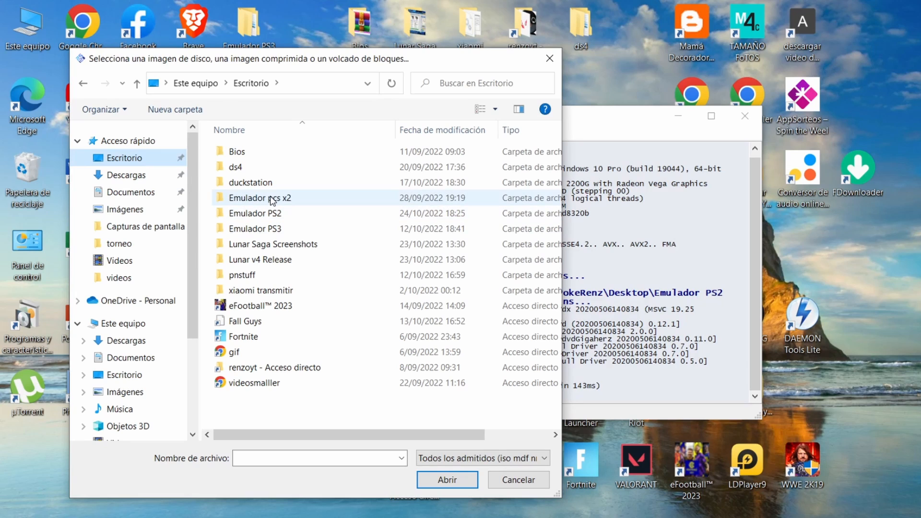
double_click(265, 202)
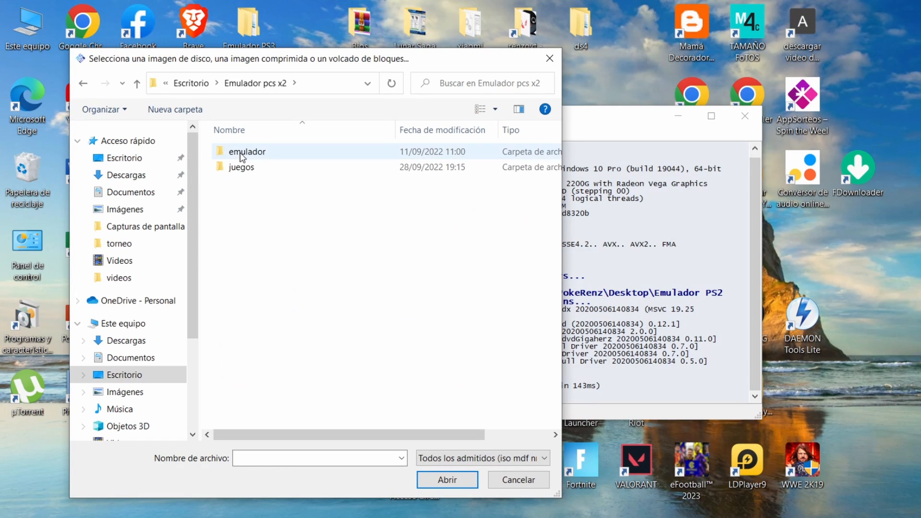
double_click(244, 169)
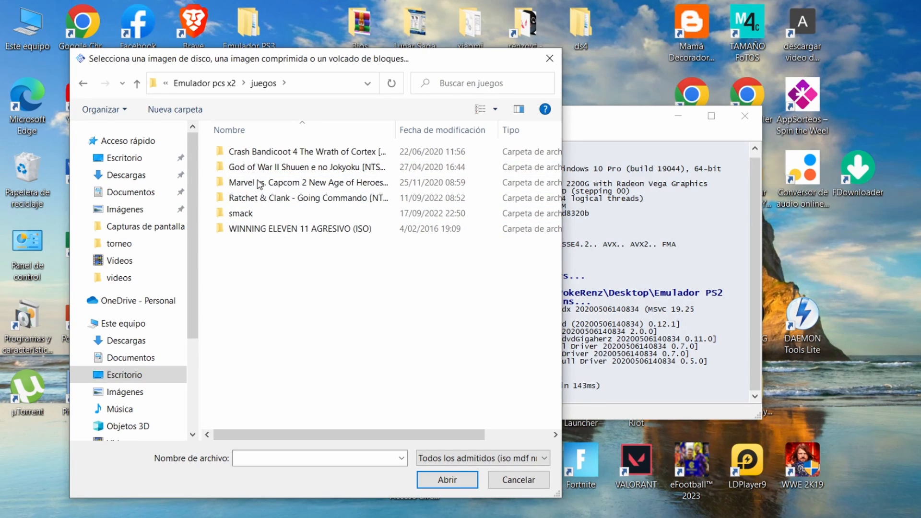
Step: Load the GOW II ISO from the God of War II Shuuen e no Jokyoku folder as the disc image
left_click(249, 152)
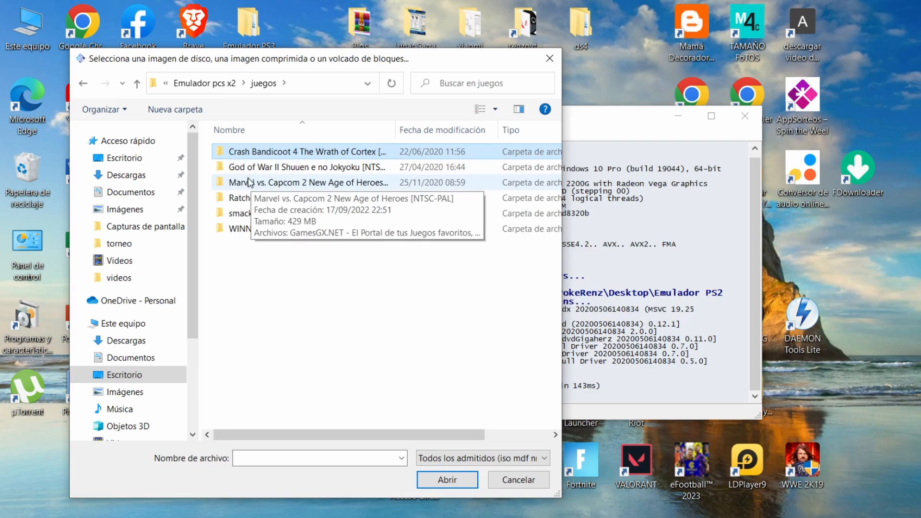
left_click(257, 228)
left_click(260, 153)
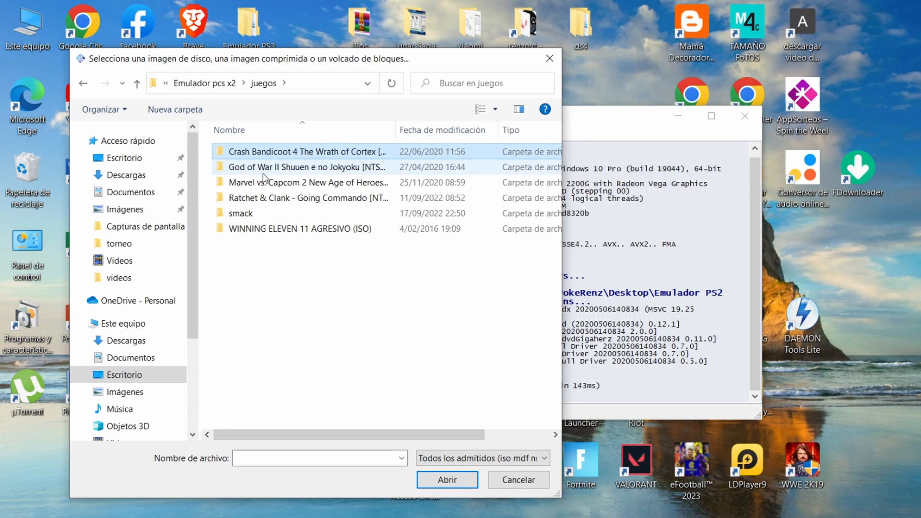
double_click(264, 169)
left_click(264, 154)
left_click(255, 167)
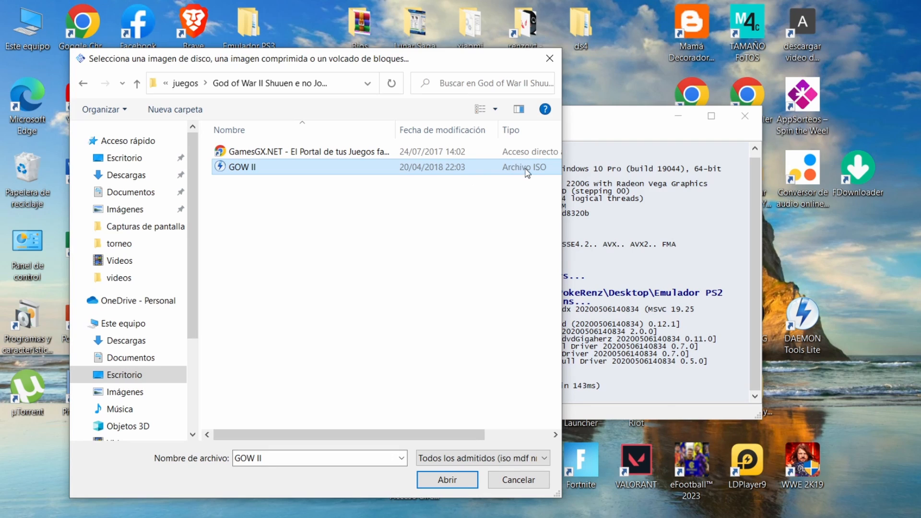
left_click(459, 478)
Step: Open the plugin settings of the GSdx video (GS) plugin
left_click(102, 134)
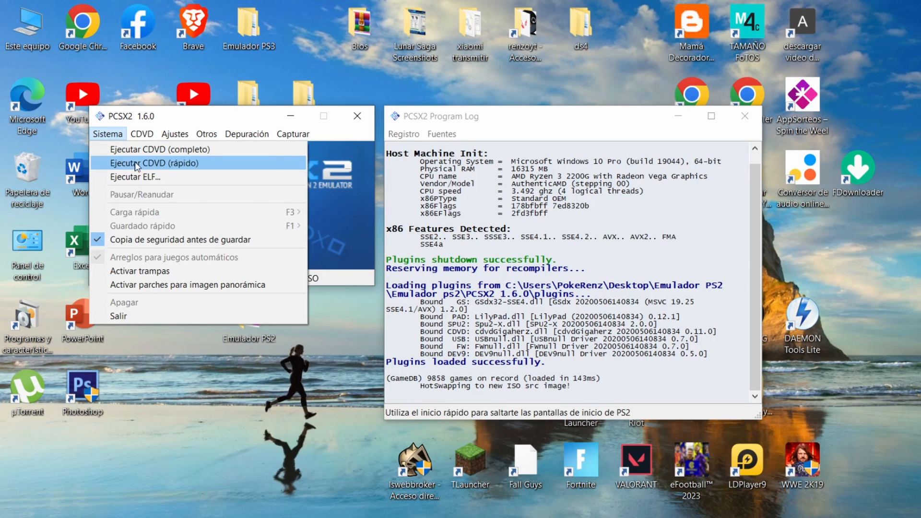
mouse_move(166, 139)
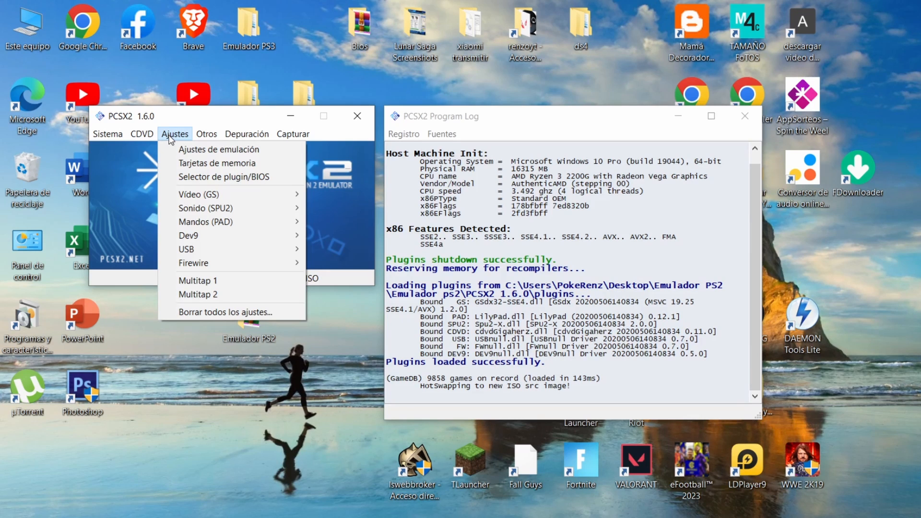
left_click(171, 135)
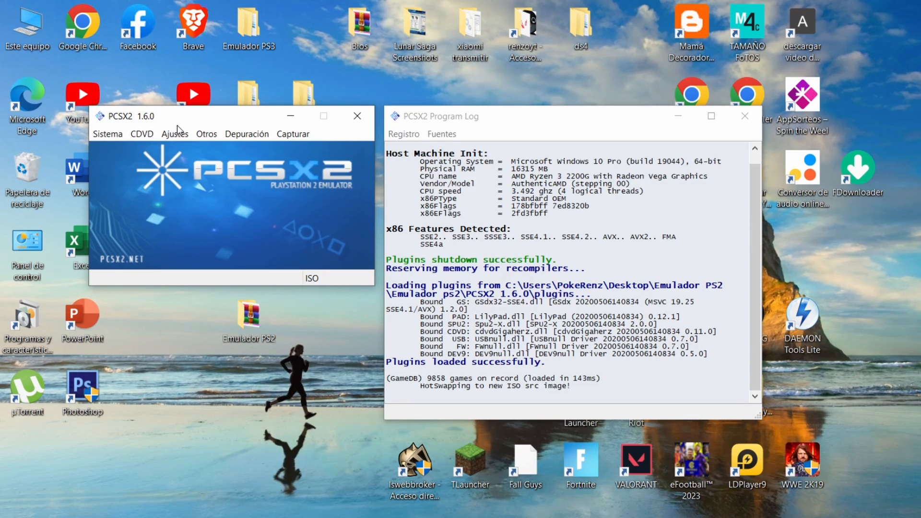
left_click(178, 134)
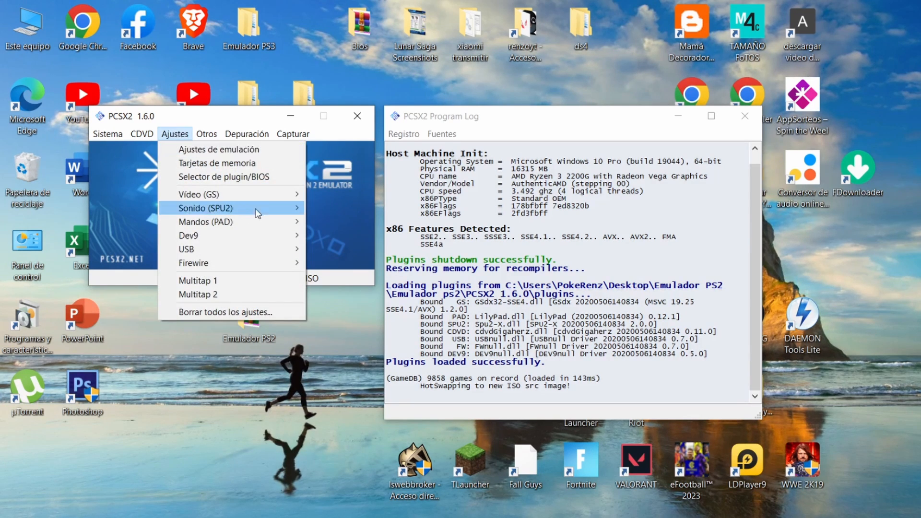
mouse_move(286, 199)
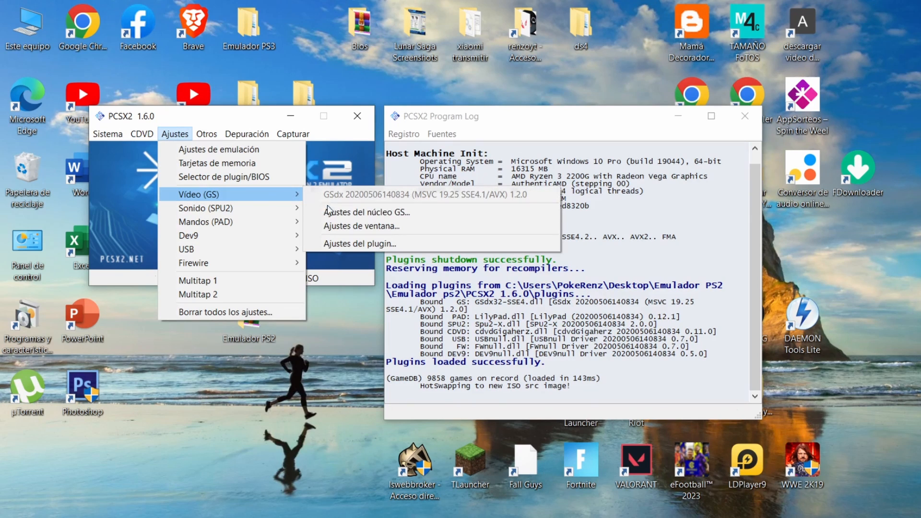
left_click(351, 244)
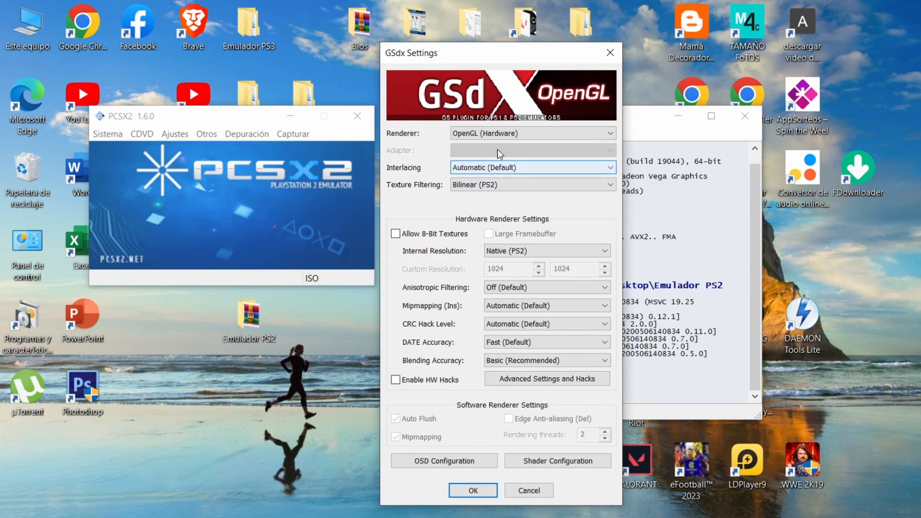
Step: Try the OpenGL (Software) renderer and switch back to OpenGL (Hardware)
left_click(528, 137)
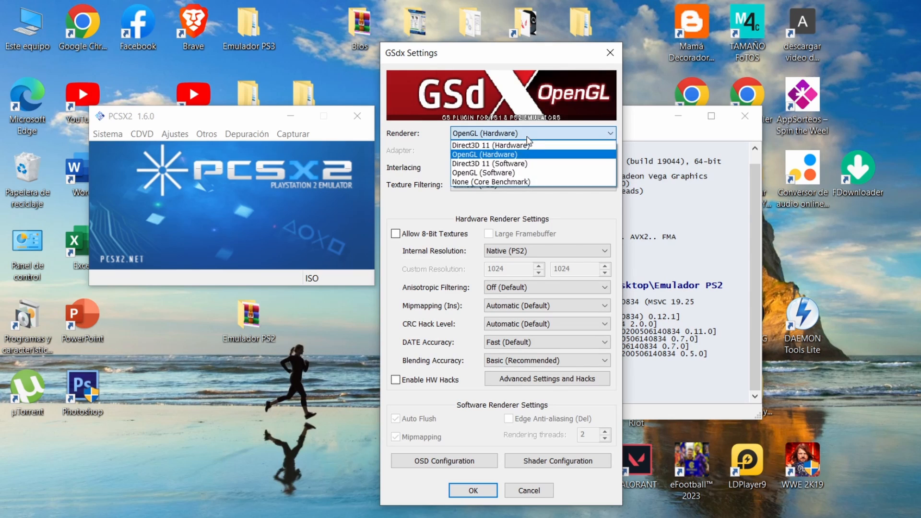
left_click(527, 136)
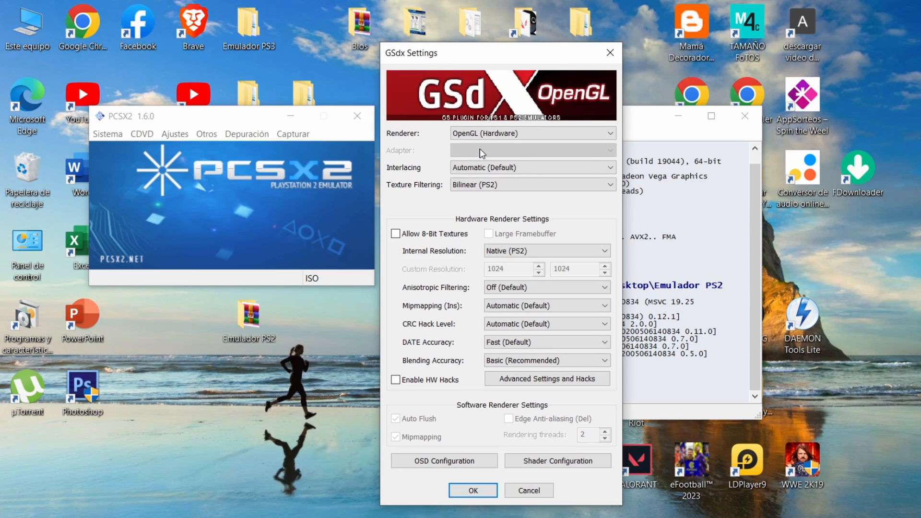
left_click(501, 136)
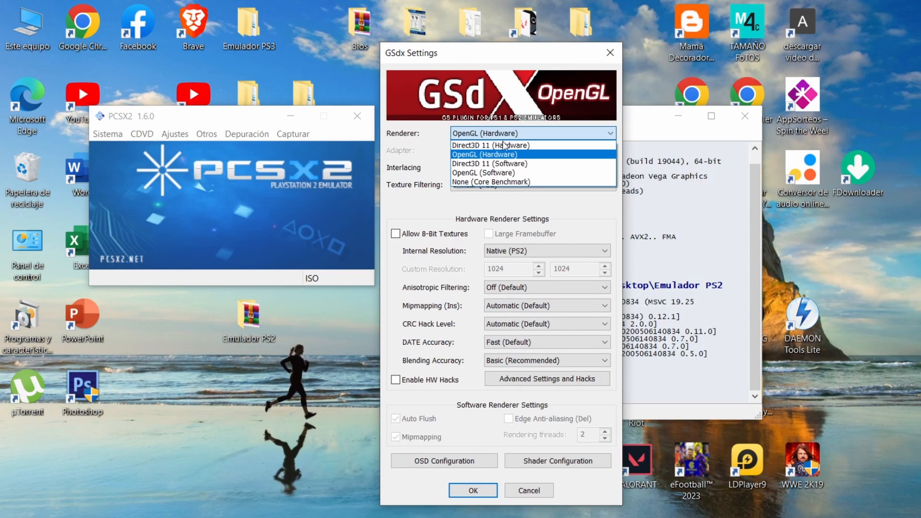
left_click(515, 155)
left_click(518, 135)
left_click(519, 173)
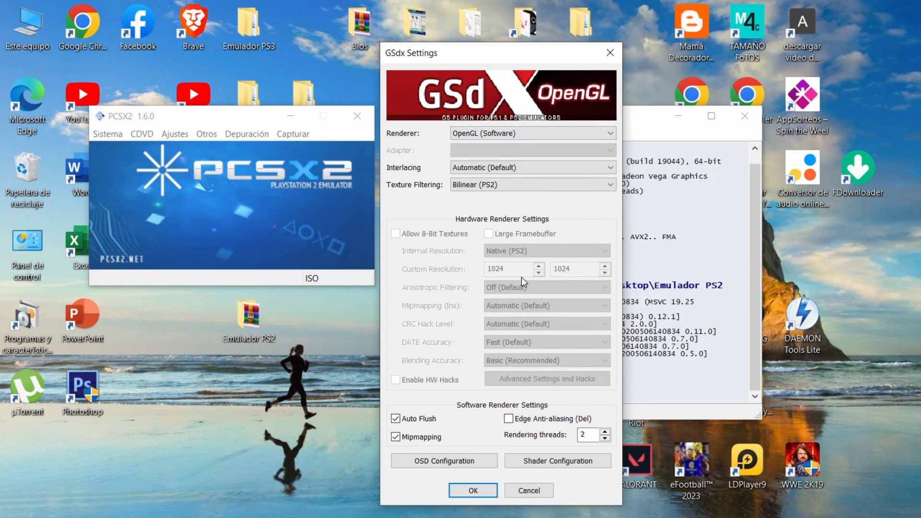
left_click(519, 133)
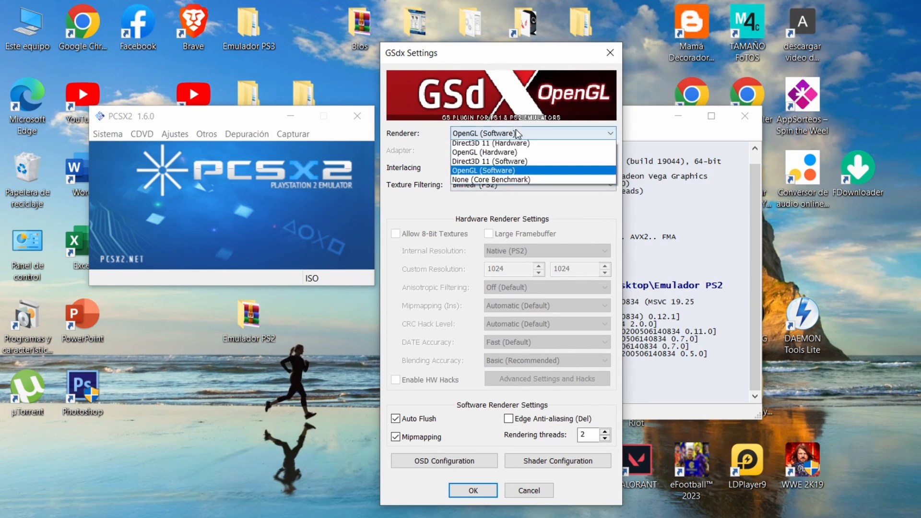
left_click(495, 154)
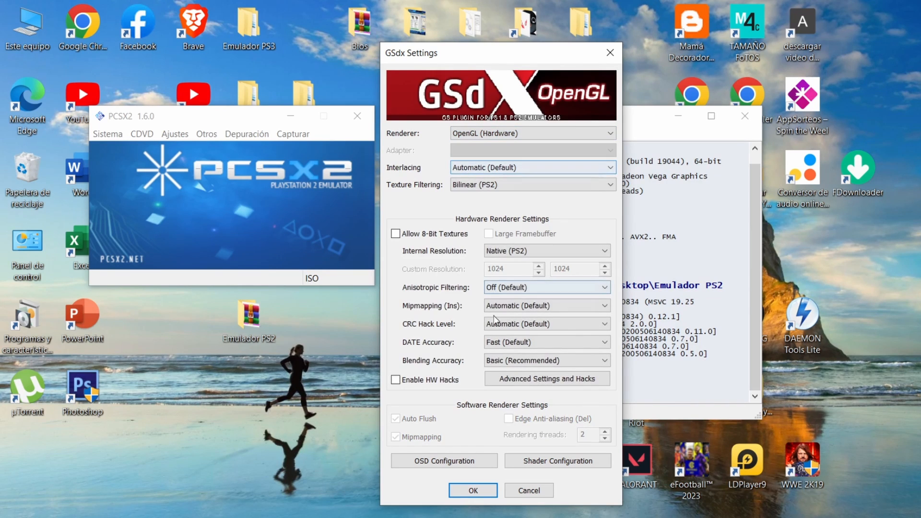
Step: Try internal resolutions of 2x Native (~720p) and 3x Native (~1080p), and return to Native (PS2)
left_click(494, 249)
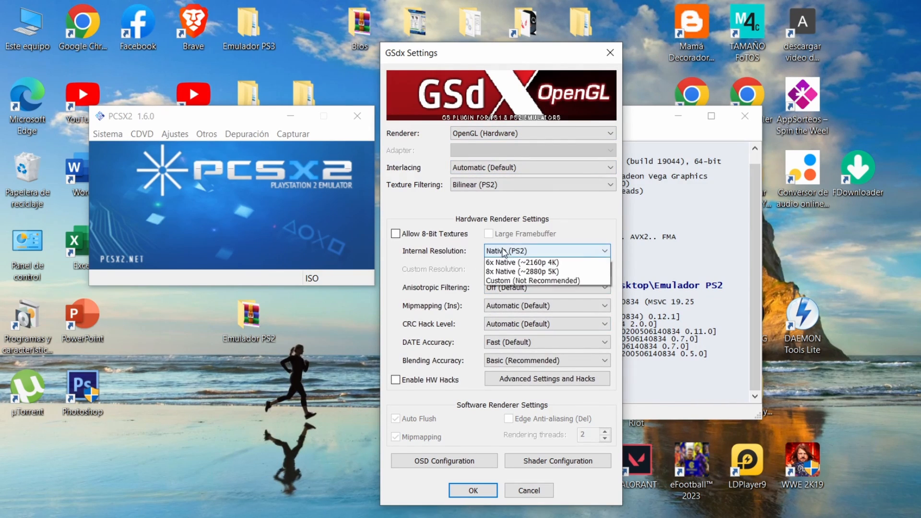
left_click(523, 262)
left_click(523, 252)
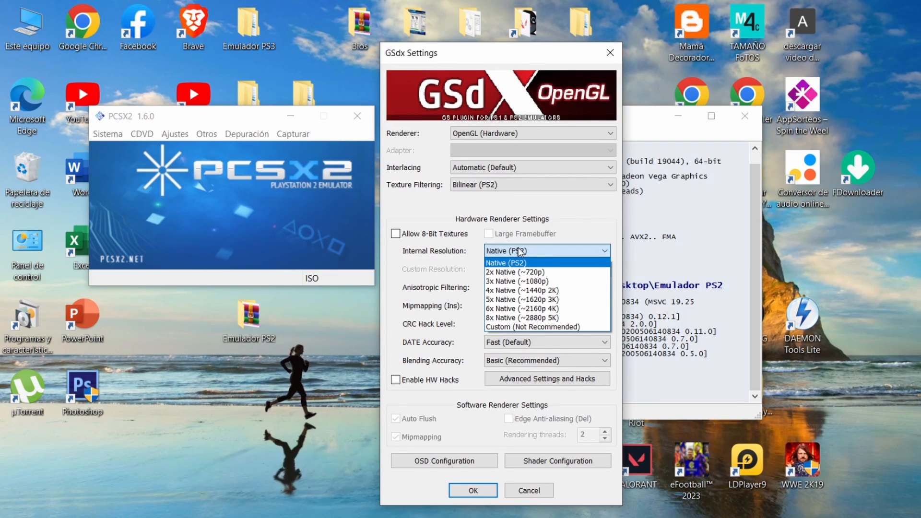
left_click(519, 272)
left_click(523, 250)
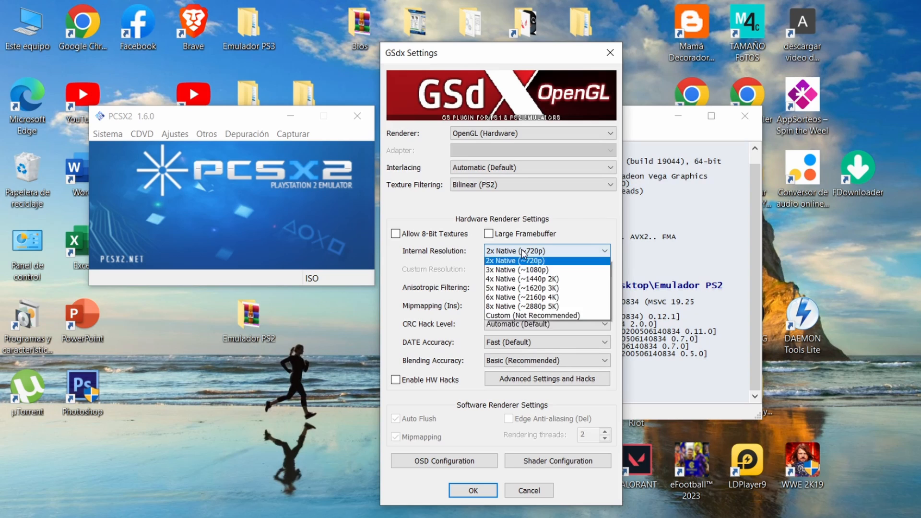
left_click(526, 283)
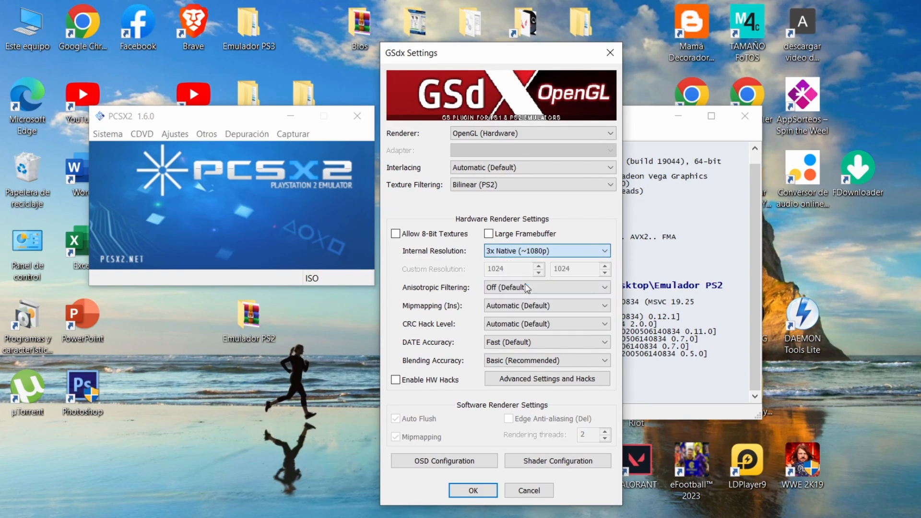
left_click(528, 256)
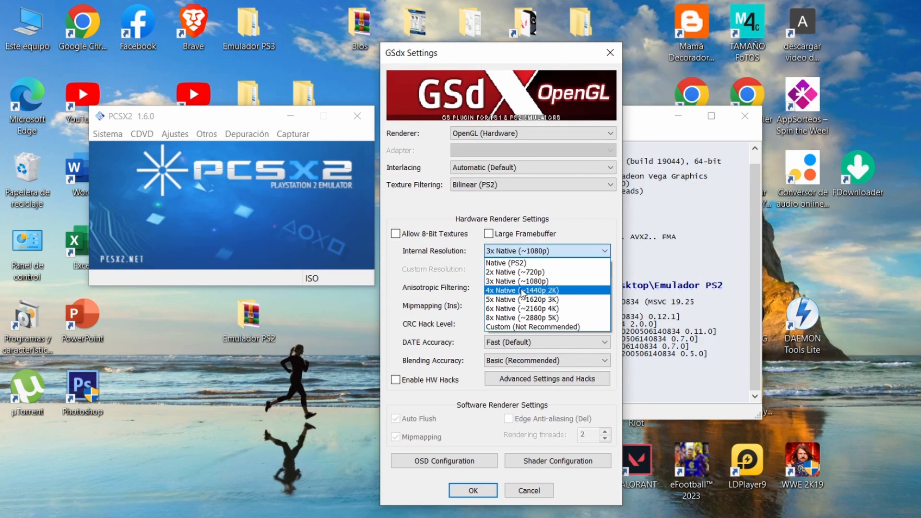
left_click(542, 261)
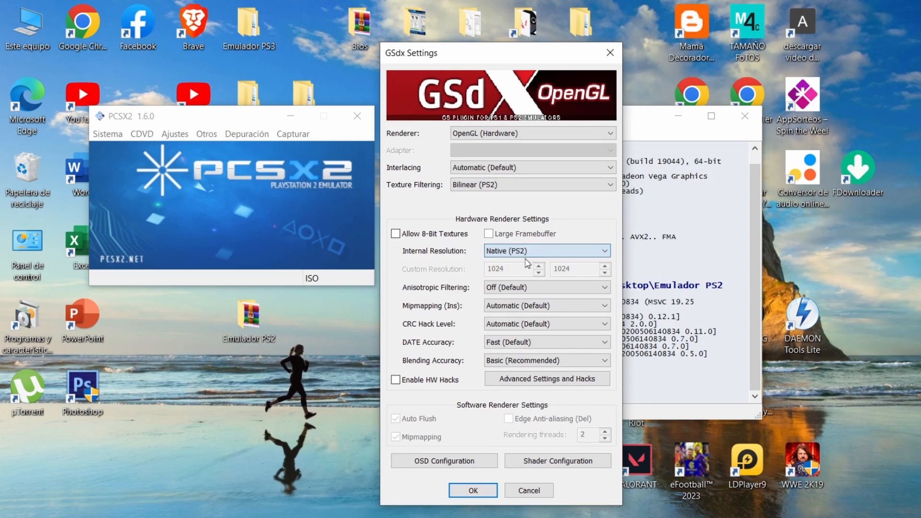
Step: Set the GSdx renderer to Direct3D 11 (Hardware)
left_click(510, 134)
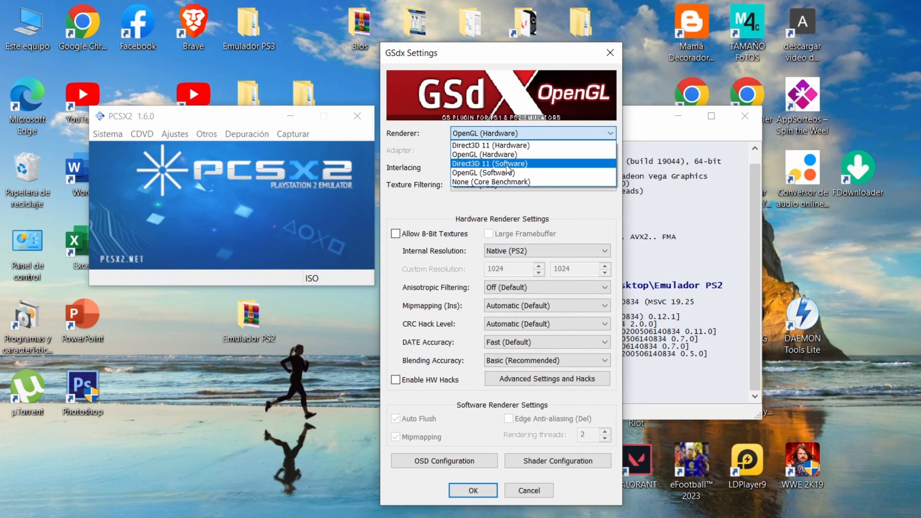
left_click(509, 145)
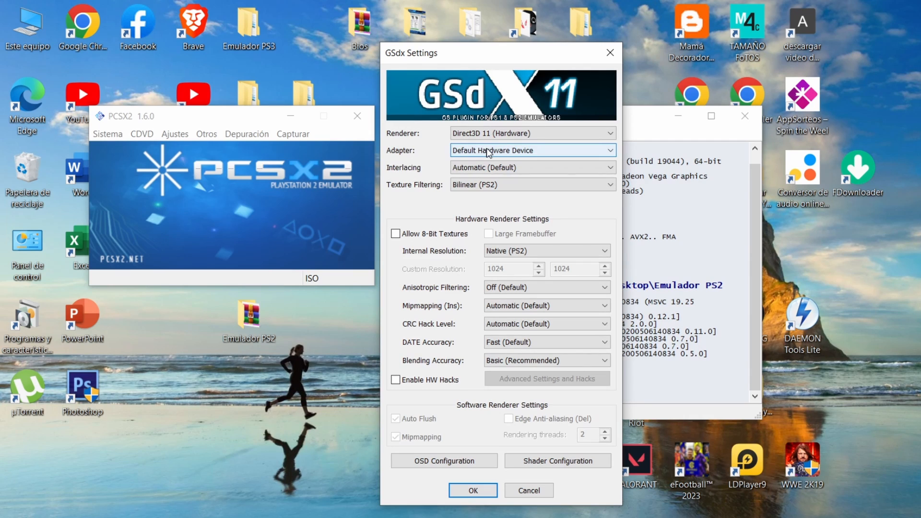
Step: Set the GSdx adapter to AMD Radeon RX 6500 XT
left_click(487, 149)
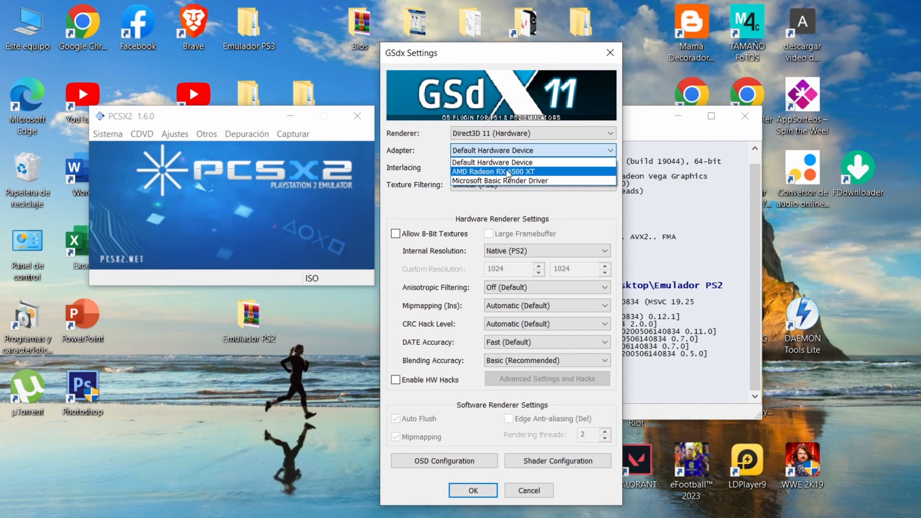
left_click(528, 172)
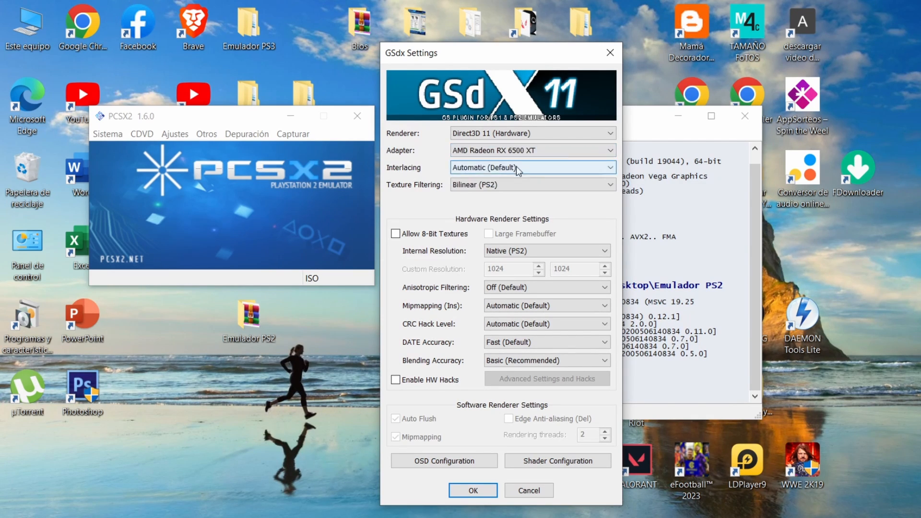
Step: Try internal resolutions of 2x, 3x and 4x Native, and settle on 3x Native (~1080p)
left_click(518, 253)
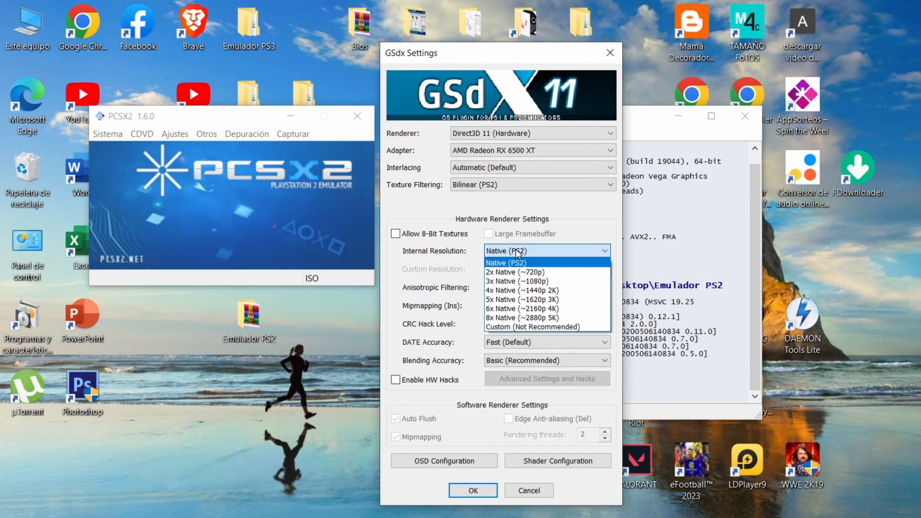
left_click(518, 272)
left_click(525, 251)
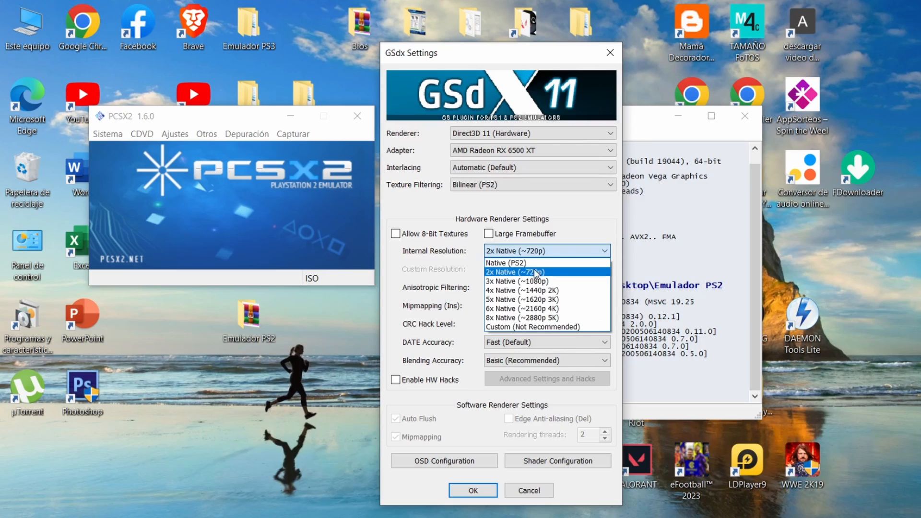
left_click(528, 282)
left_click(528, 251)
left_click(528, 290)
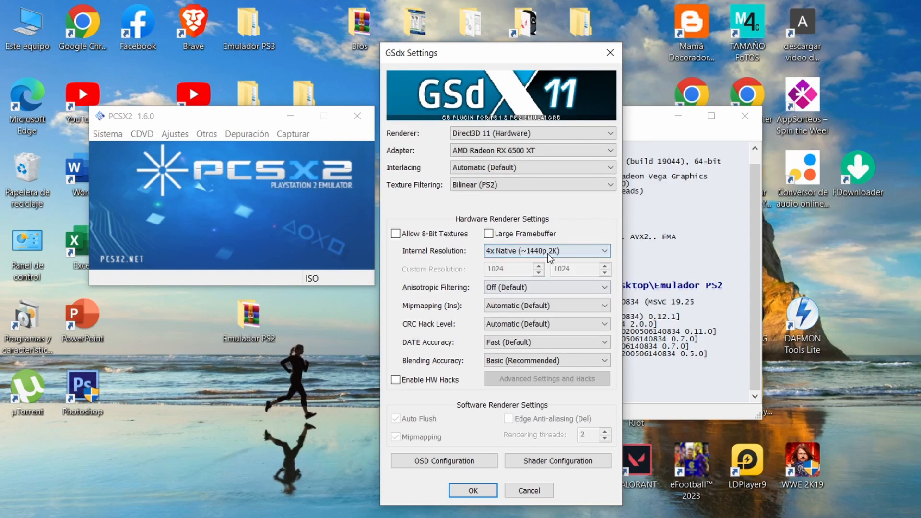
left_click(550, 252)
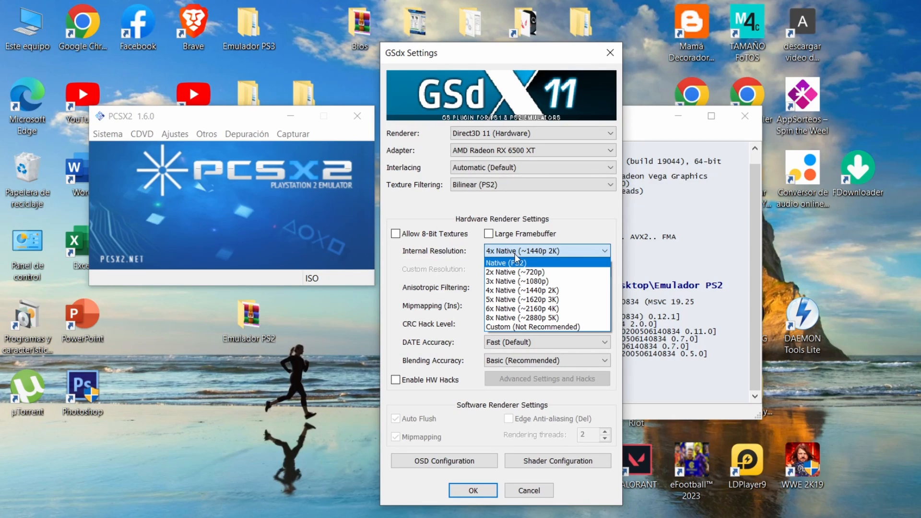
left_click(516, 281)
Step: Try anisotropic filtering at 2x and 4x, and return it to Off (Default)
left_click(518, 287)
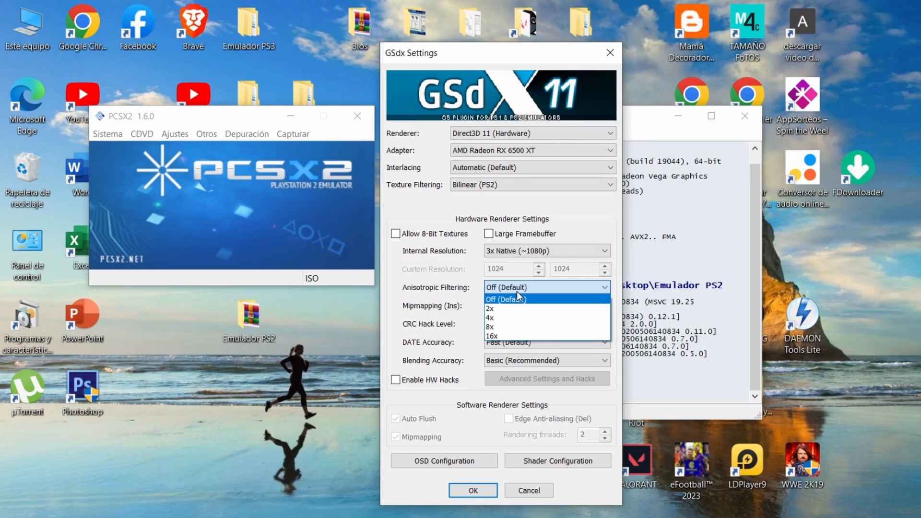
left_click(518, 309)
left_click(525, 288)
left_click(528, 318)
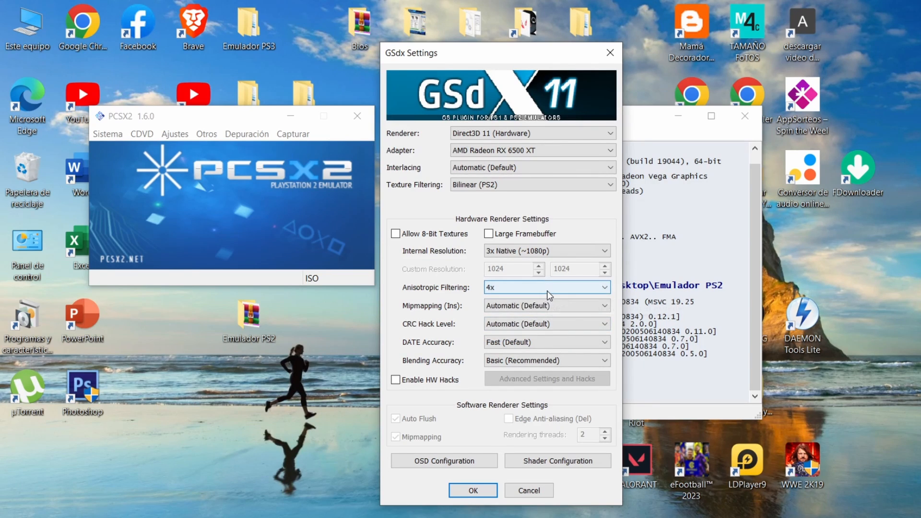
left_click(547, 291)
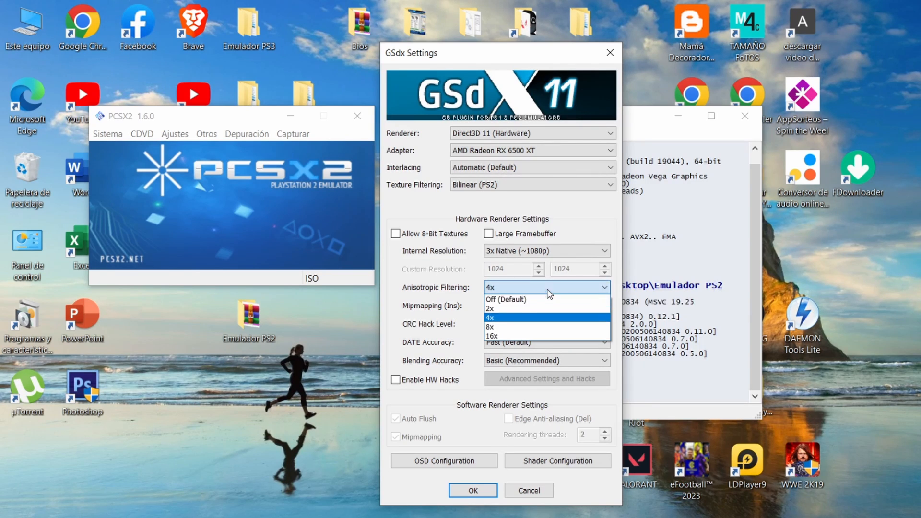
left_click(526, 300)
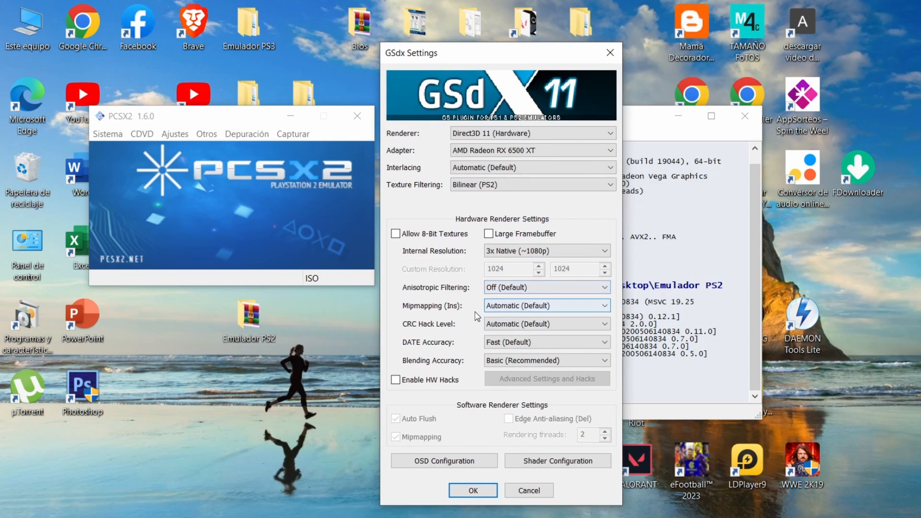
Step: Examine the available options for Mipmapping, CRC Hack Level, DATE Accuracy and Blending Accuracy without changing them
left_click(507, 306)
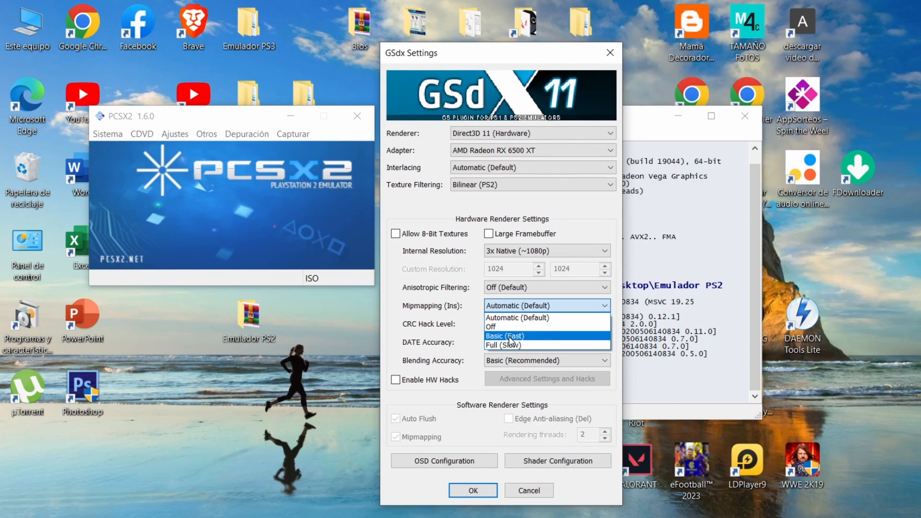
left_click(526, 314)
left_click(526, 308)
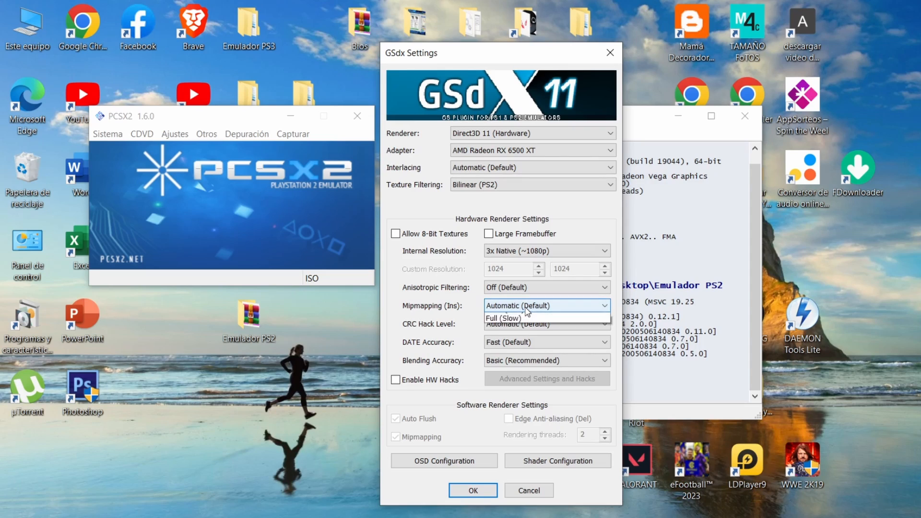
left_click(522, 309)
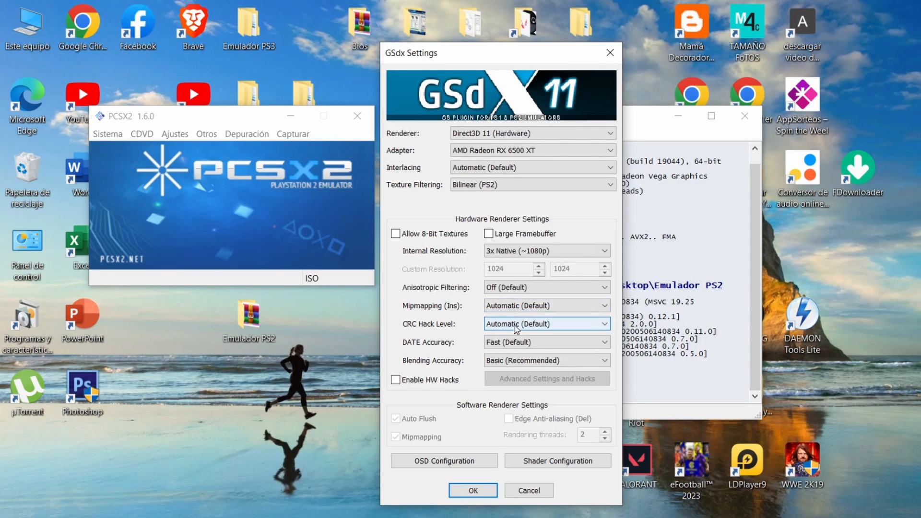
left_click(517, 327)
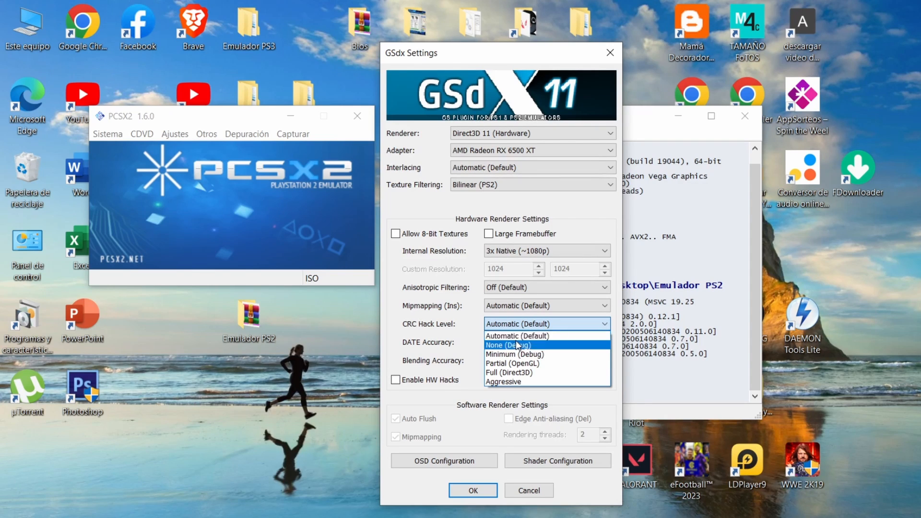
left_click(515, 322)
left_click(505, 347)
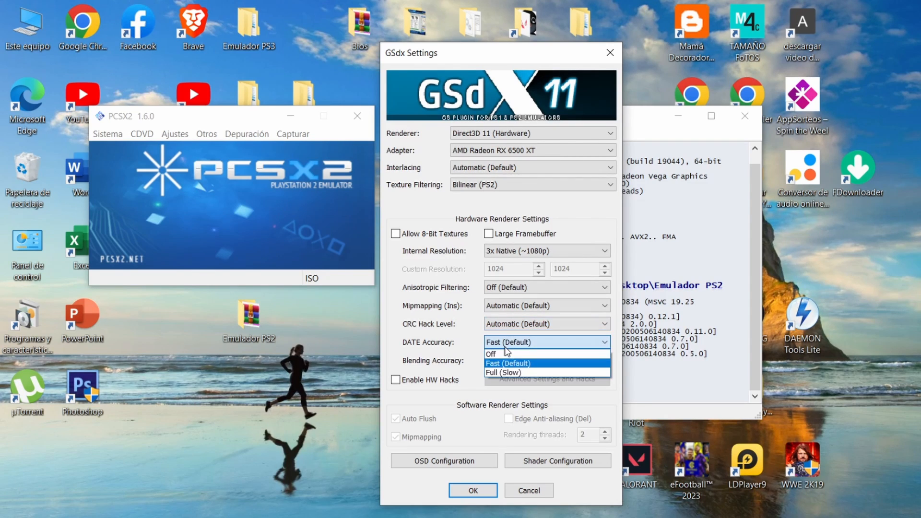
left_click(528, 328)
left_click(529, 325)
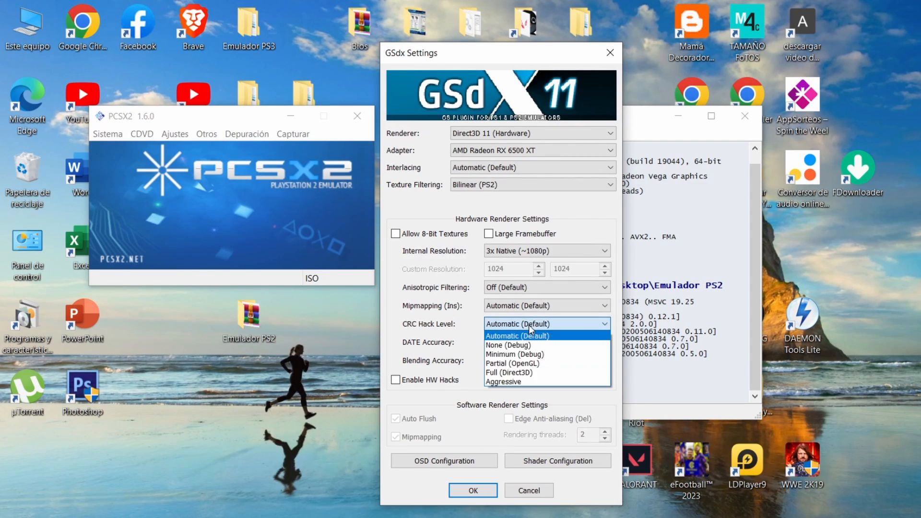
left_click(505, 327)
left_click(498, 347)
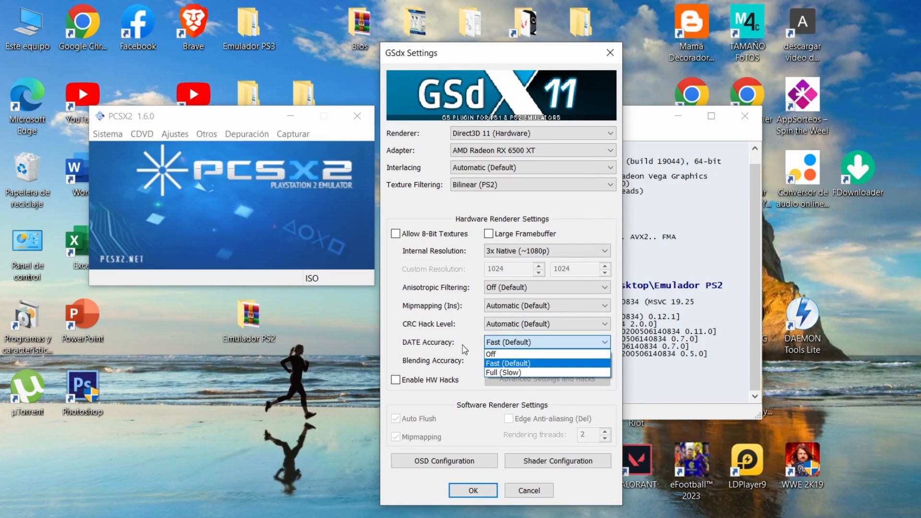
left_click(512, 344)
left_click(512, 362)
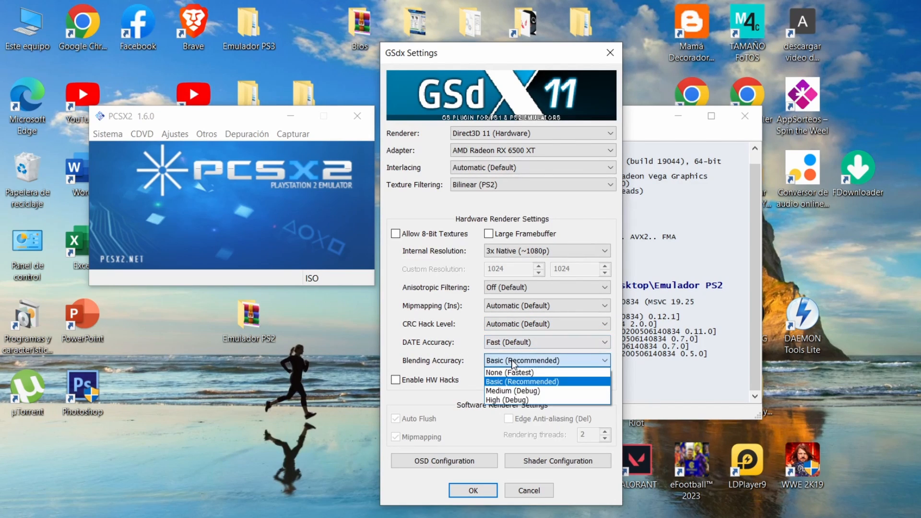
left_click(513, 364)
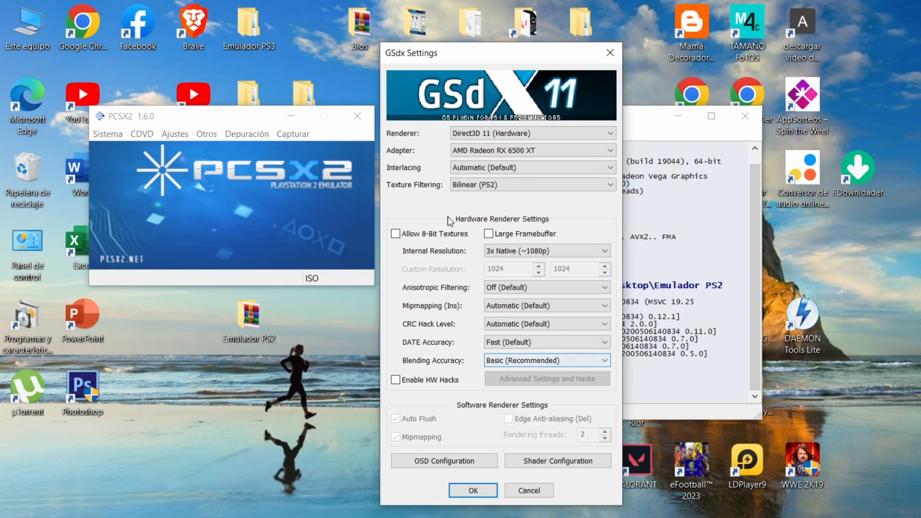
Step: Recheck the internal resolution and adapter choices, and accept the GSdx settings
left_click(517, 250)
left_click(517, 248)
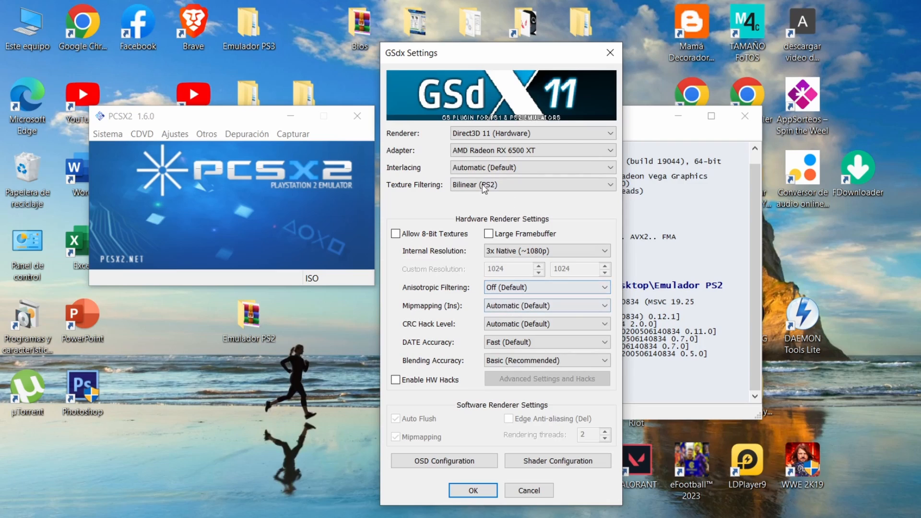
left_click(506, 149)
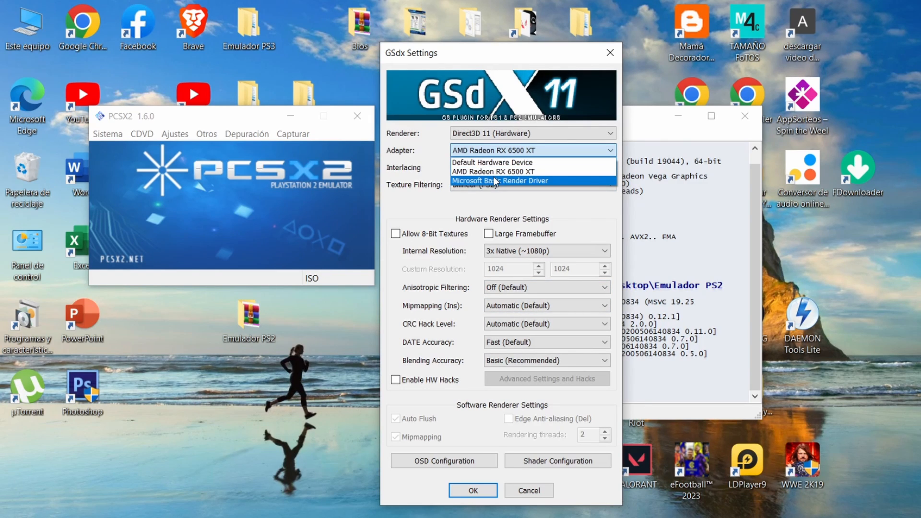
left_click(411, 141)
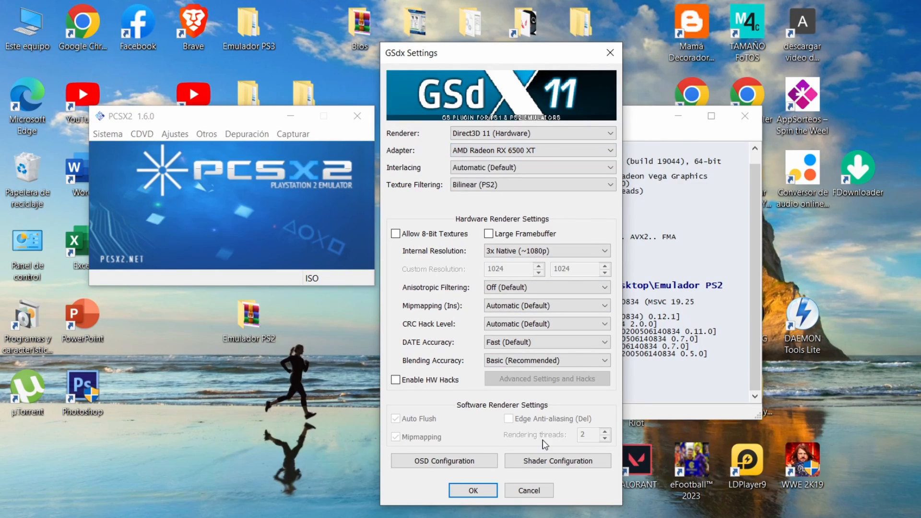
left_click(472, 490)
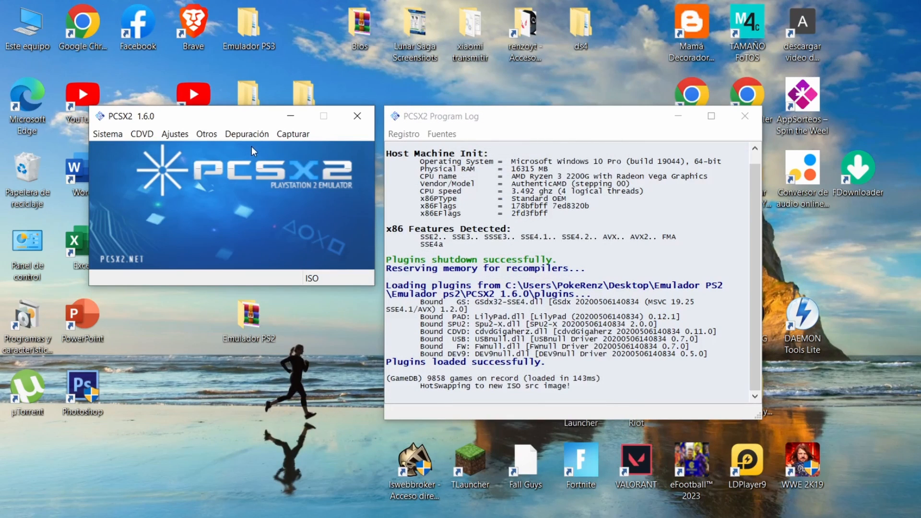
Step: Open the emulation settings and set the GS window's aspect ratio to Panorámica (16:9)
left_click(173, 136)
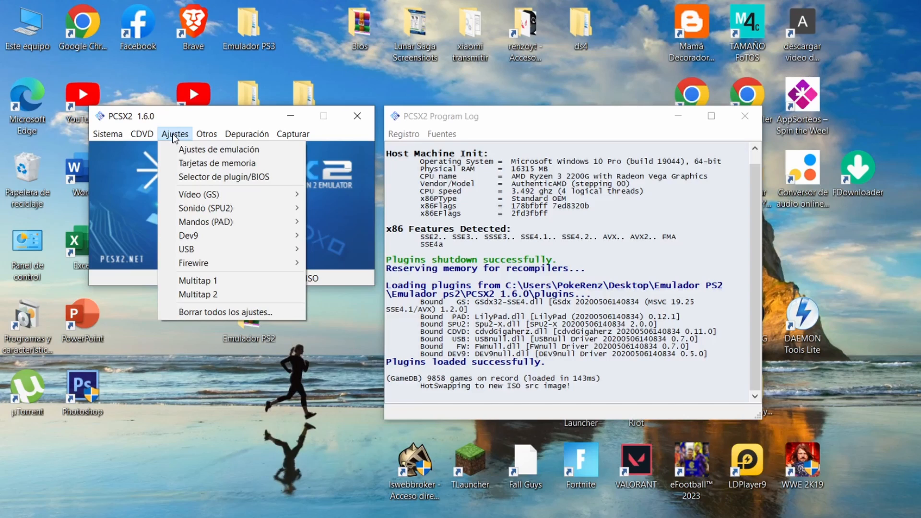
left_click(247, 150)
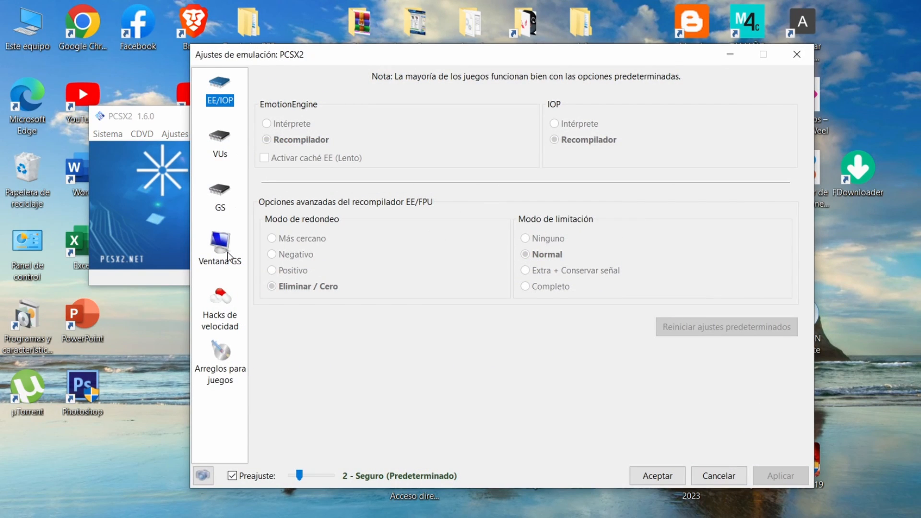
left_click(229, 252)
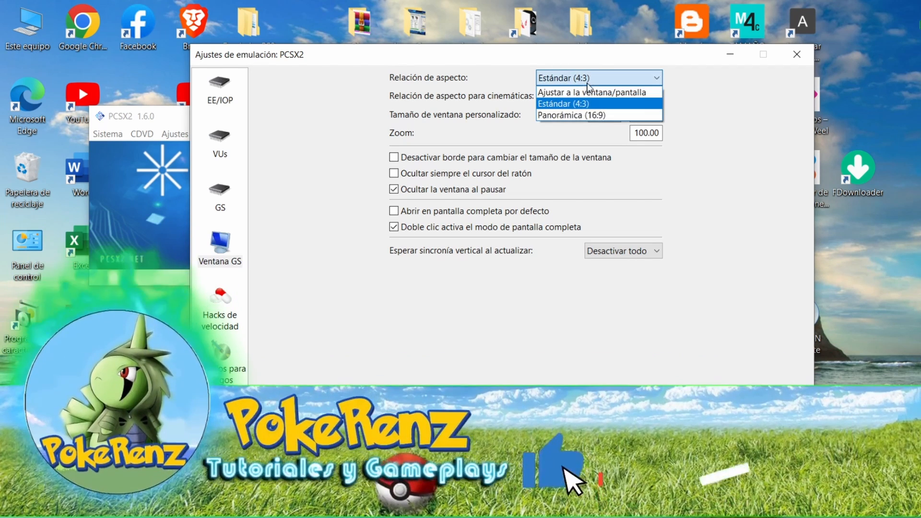
left_click(598, 116)
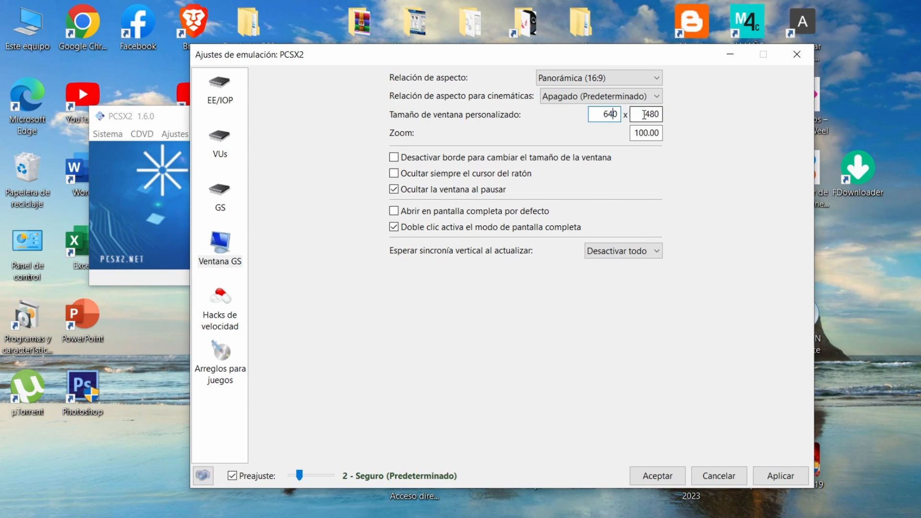
Step: Set the aspect ratio for cinematics to Panorámica (16:9) and apply the GS window settings
key("Tab")
left_click(617, 96)
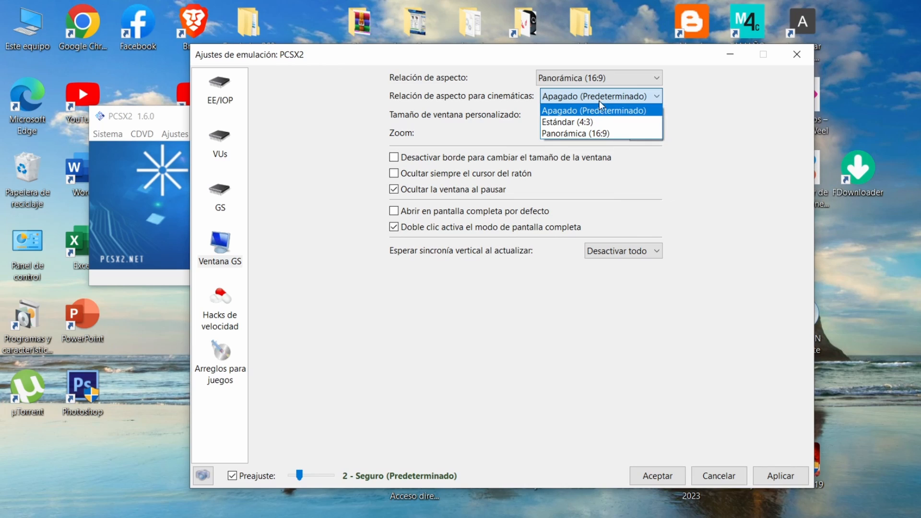
left_click(602, 134)
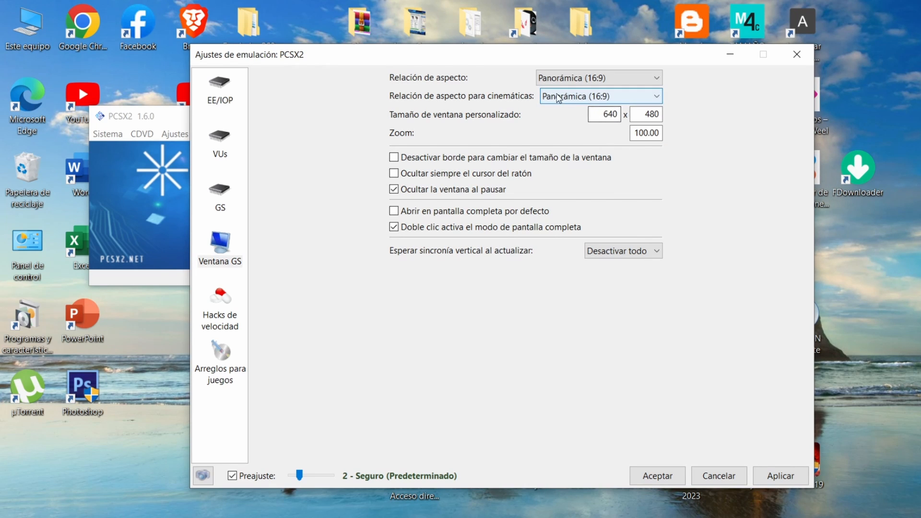
left_click(775, 479)
Step: In the speed hacks settings, lower the preset to 1 - Más seguro (Sin hacks) and turn off the use of presets
left_click(233, 315)
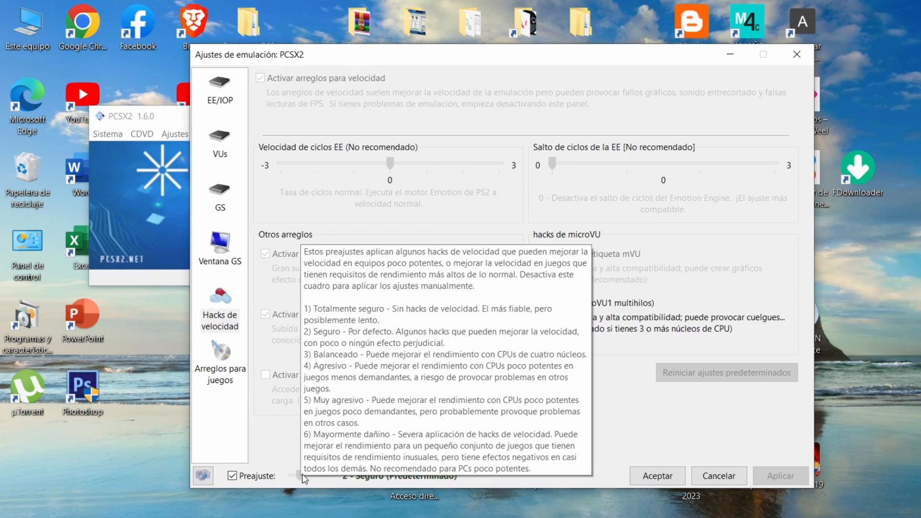
left_click_drag(301, 475, 247, 480)
left_click(232, 477)
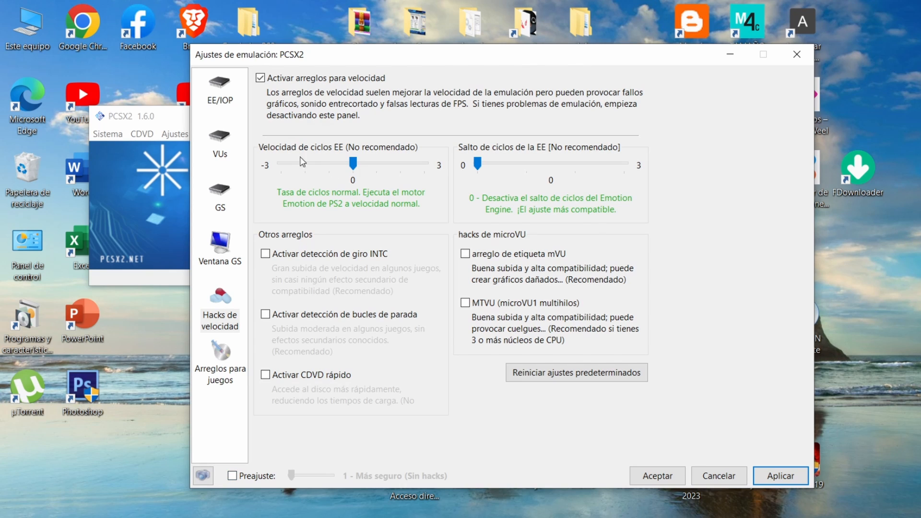
Step: Examine the EE cycle rate and other speed hack options, and open the game fixes settings
mouse_move(349, 174)
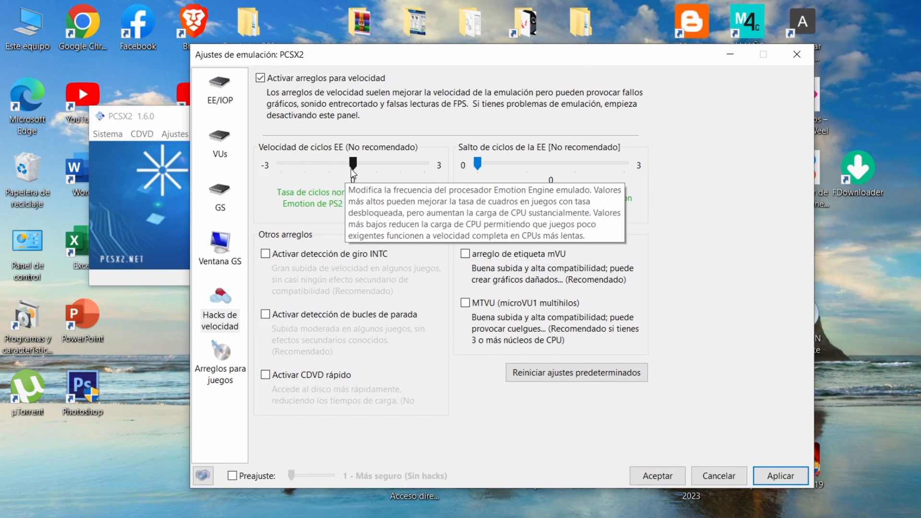
mouse_move(351, 169)
left_mouse_down()
mouse_move(302, 173)
mouse_move(354, 171)
left_mouse_up()
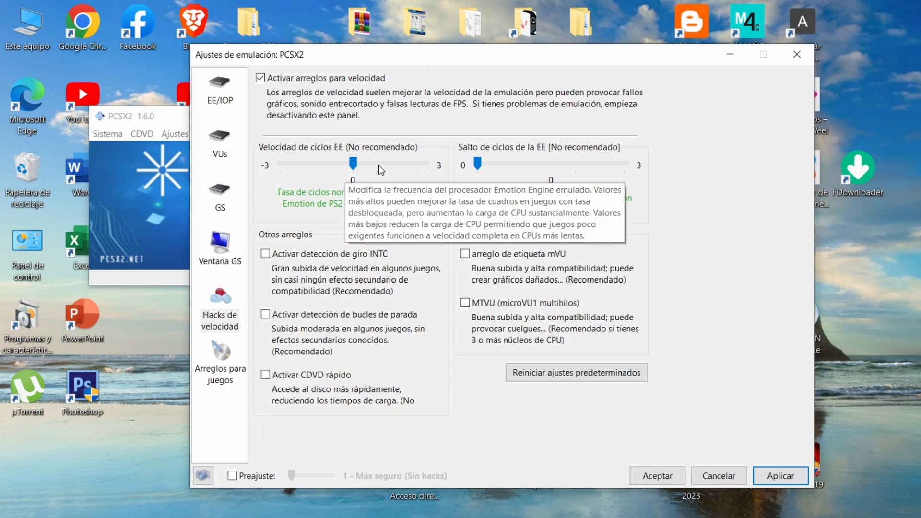
mouse_move(528, 332)
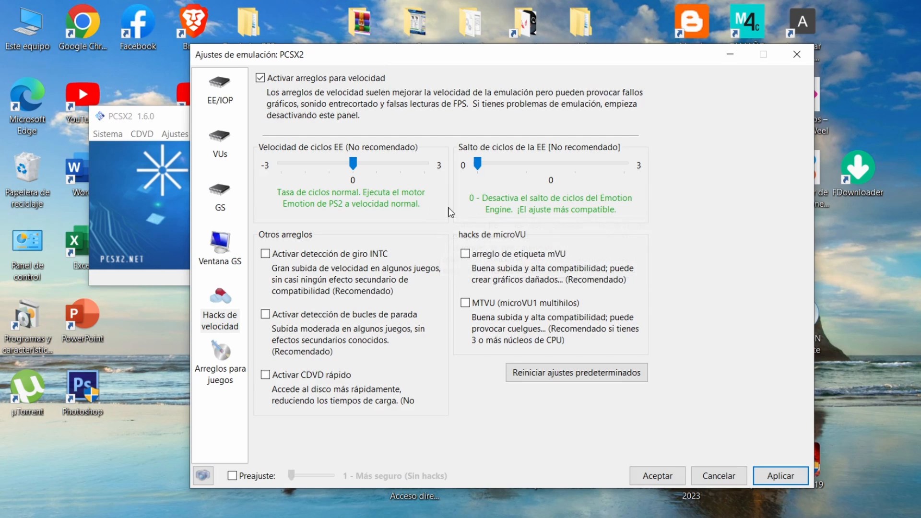
left_click(222, 353)
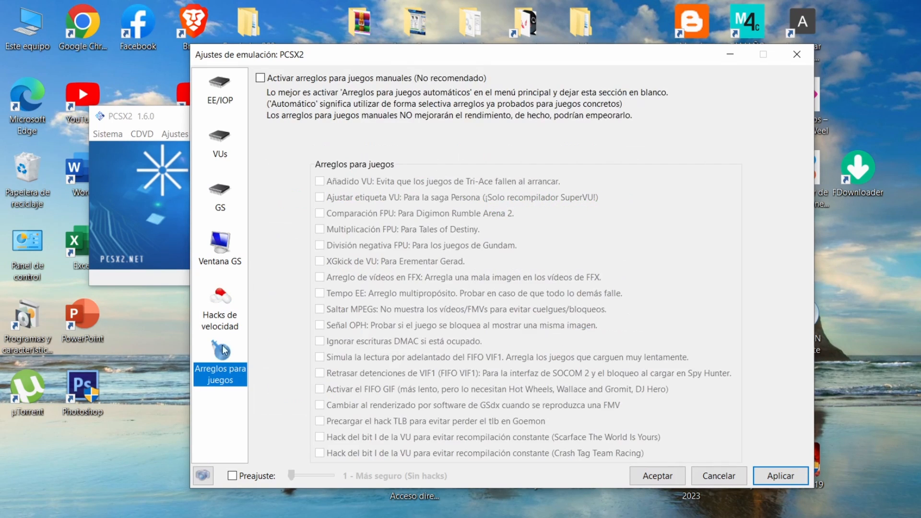
Step: Review the speed hacks and GS window settings, close the emulation settings, and open the LilyPad controller plugin settings
left_click(225, 311)
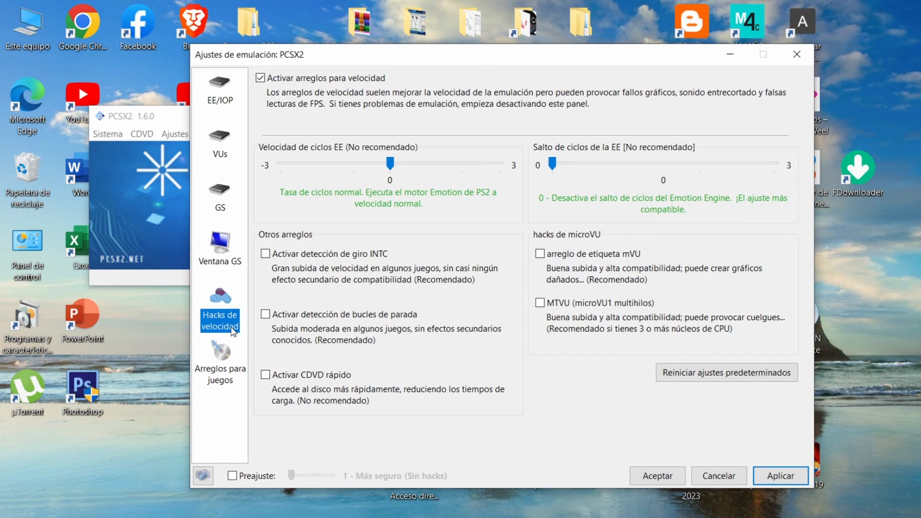
left_click(220, 262)
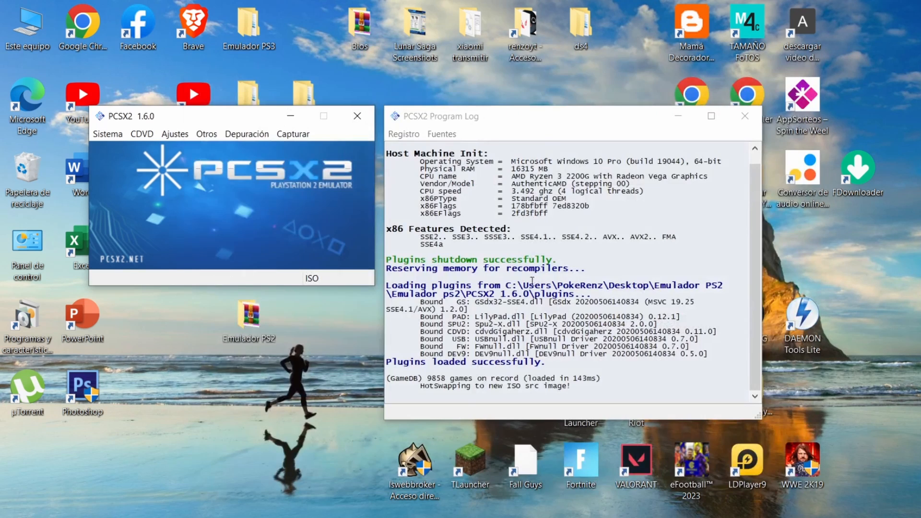
left_click(177, 134)
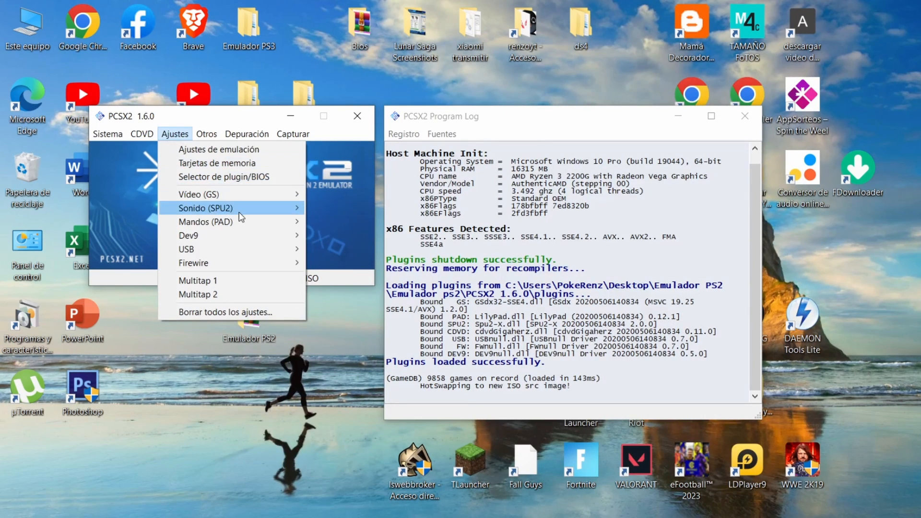
mouse_move(258, 223)
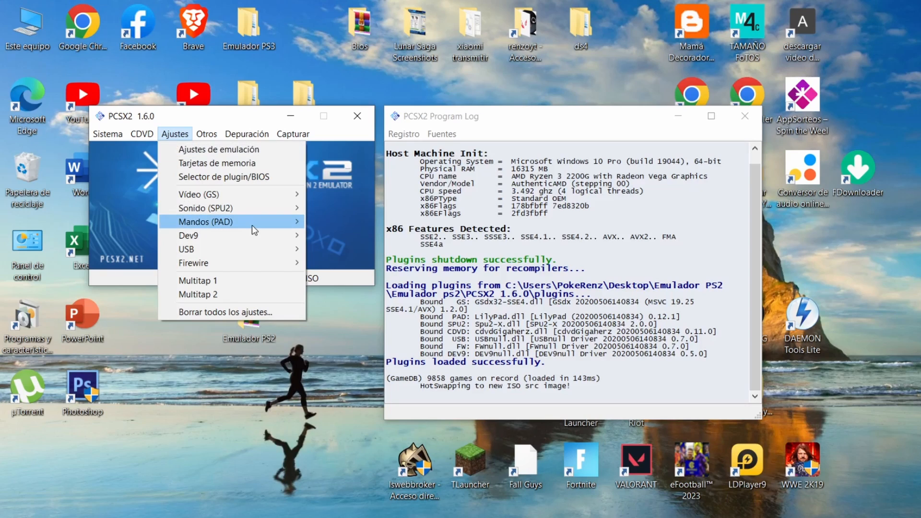
left_click(331, 235)
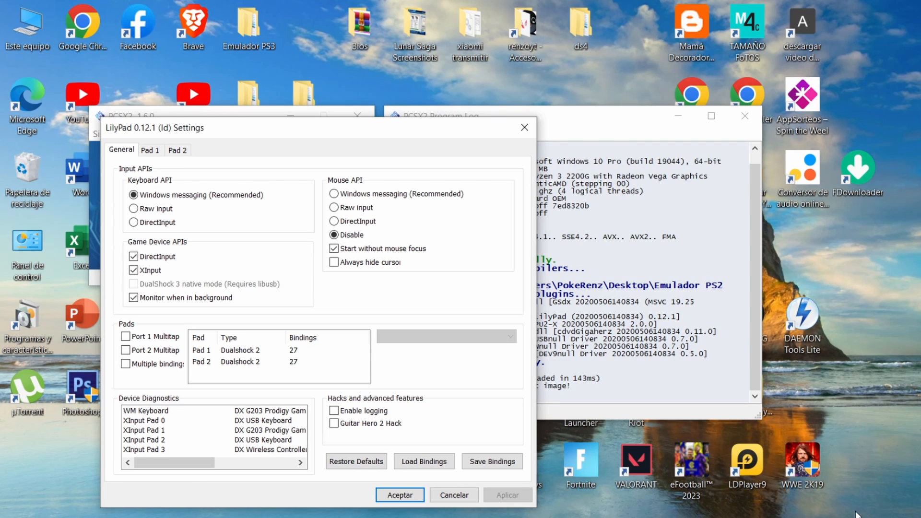
left_click(812, 517)
left_click(812, 517)
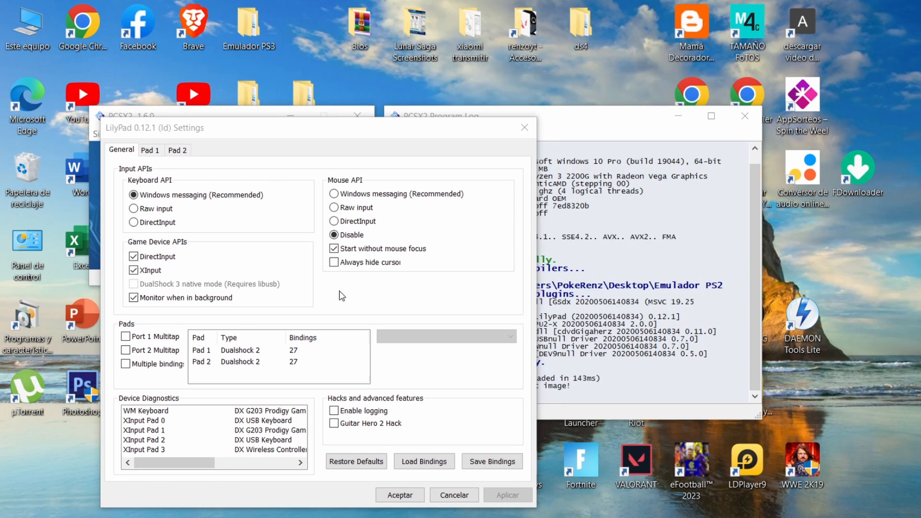
Step: Try to assign controller inputs to D-Pad Up and L1 for Pad 1
left_click(149, 151)
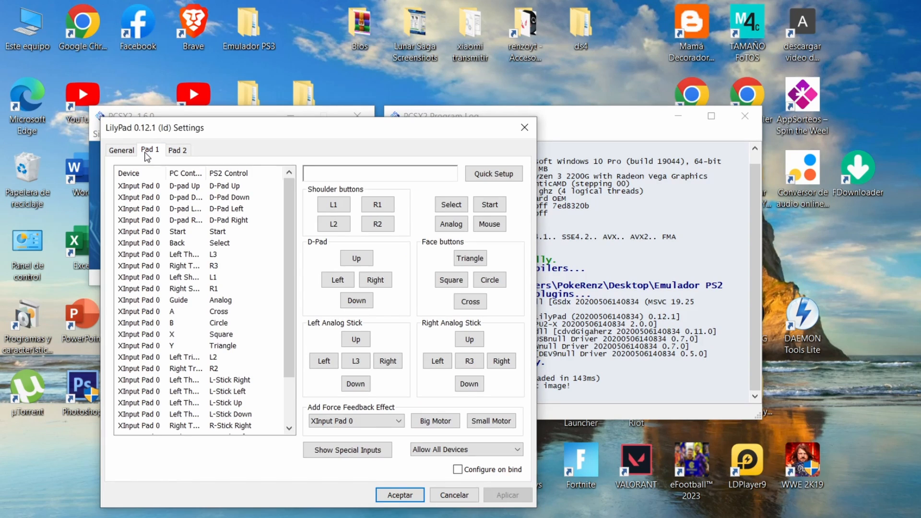
left_click(360, 263)
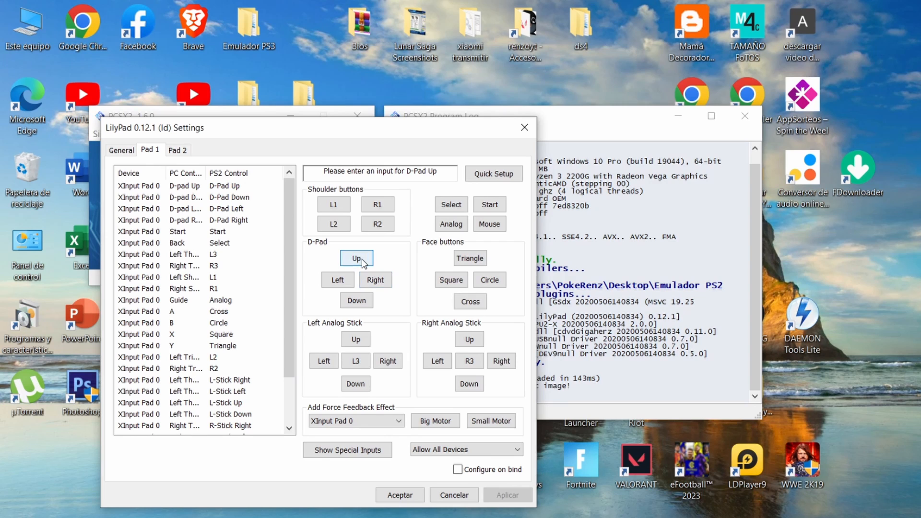
left_click(338, 209)
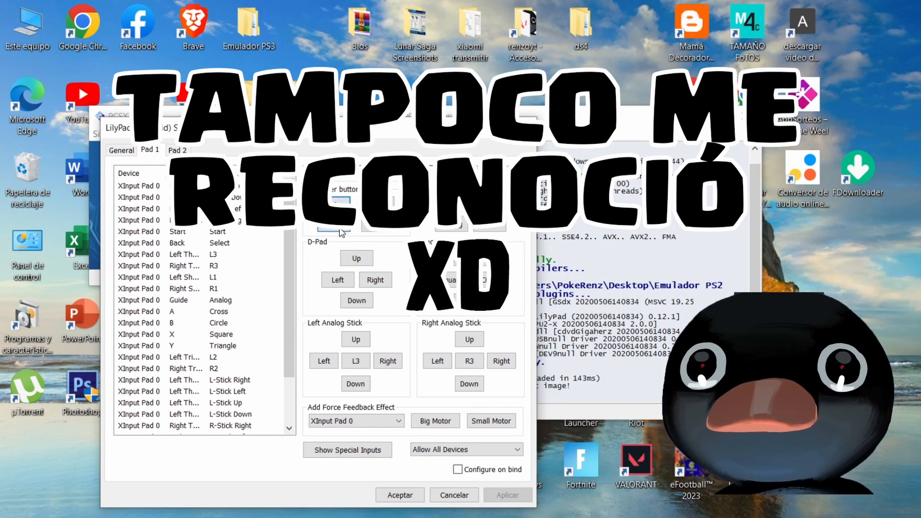
left_click(399, 421)
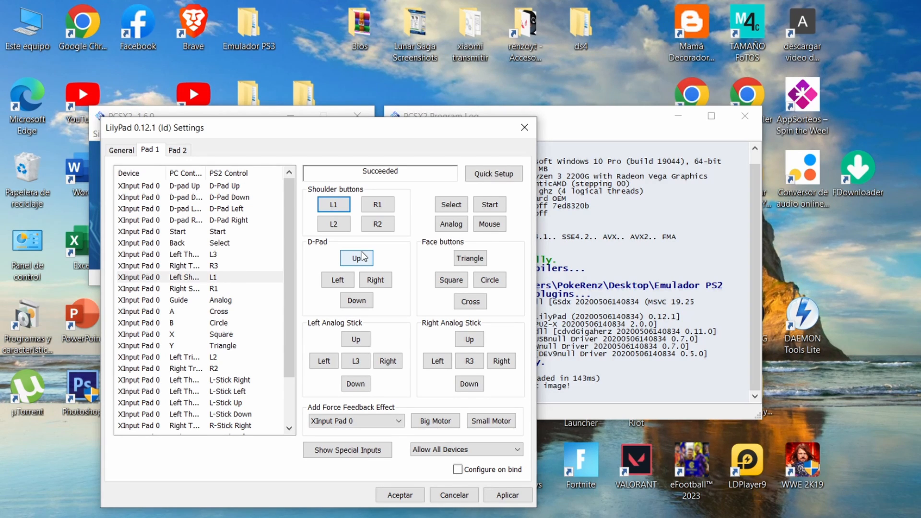
Step: Check the DS4Windows connection, bind controller inputs to L1, D-Pad Up, D-Pad Left and R2 on Pad 1, and save the pad settings
left_click(812, 517)
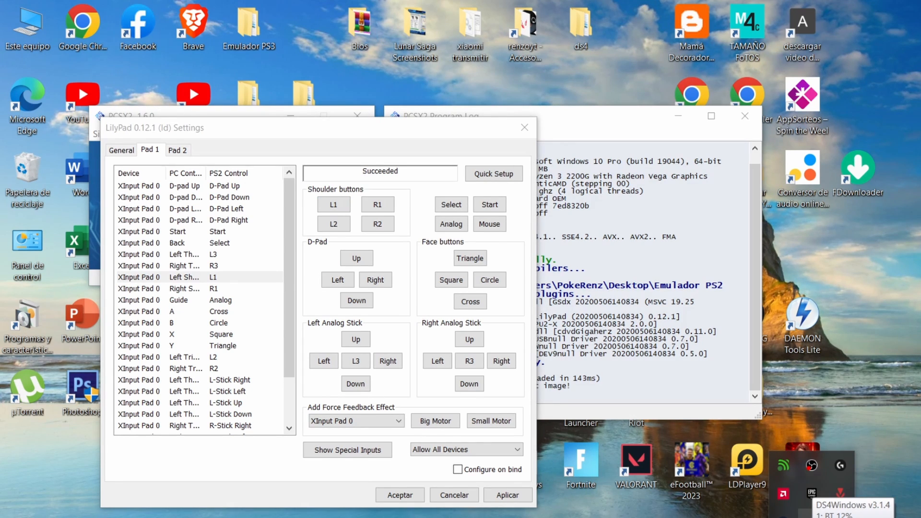
left_click(812, 517)
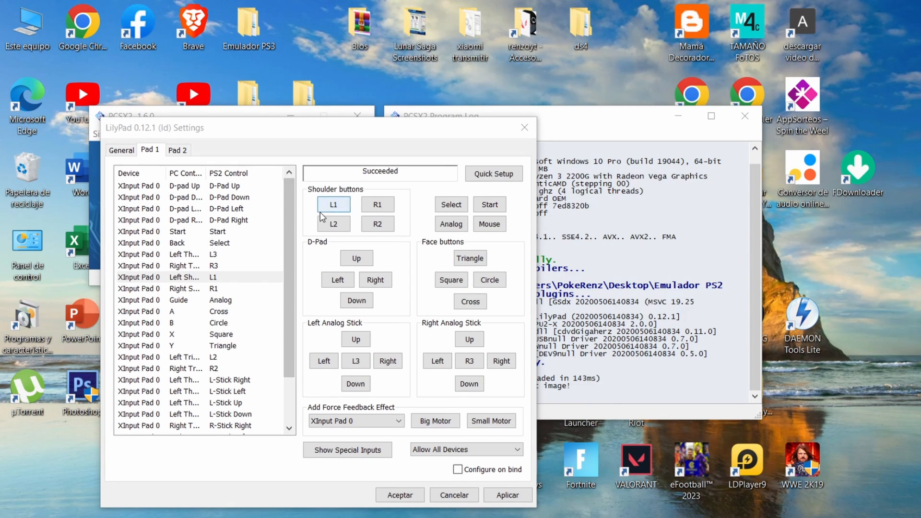
left_click(348, 206)
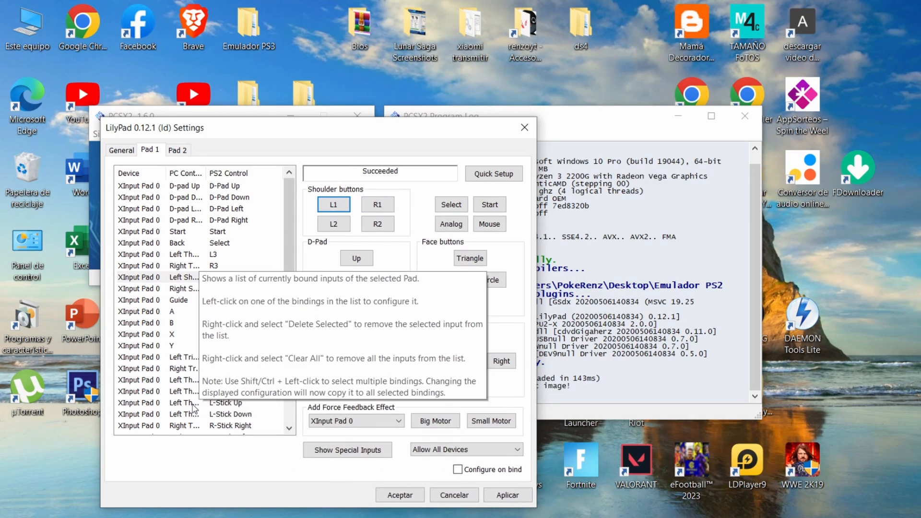
left_click(336, 212)
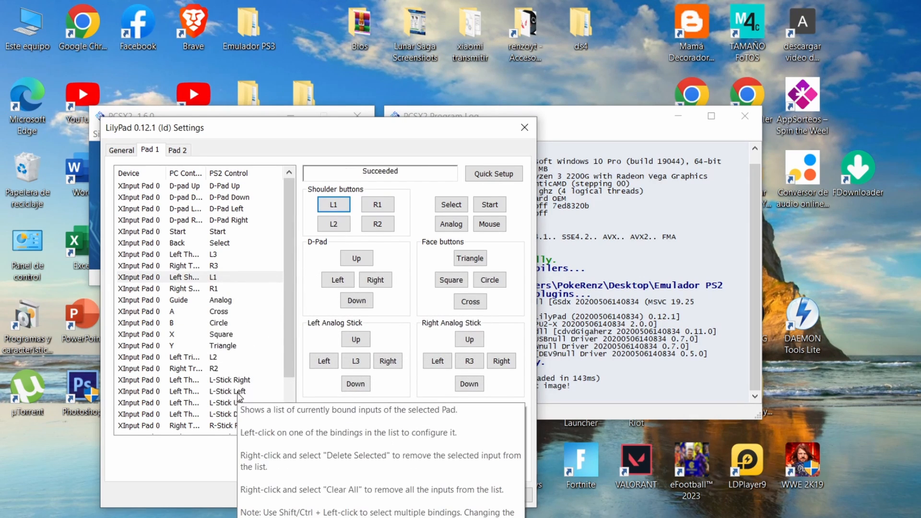
left_click(361, 262)
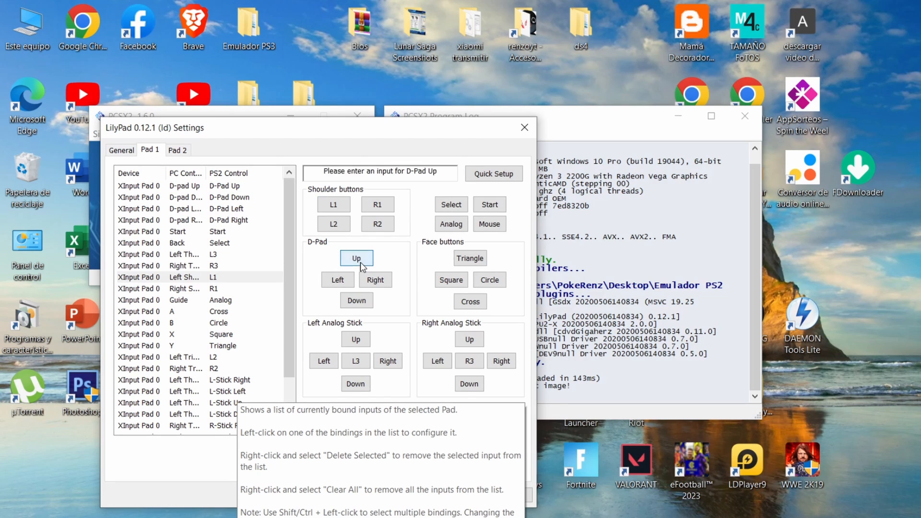
left_click(336, 281)
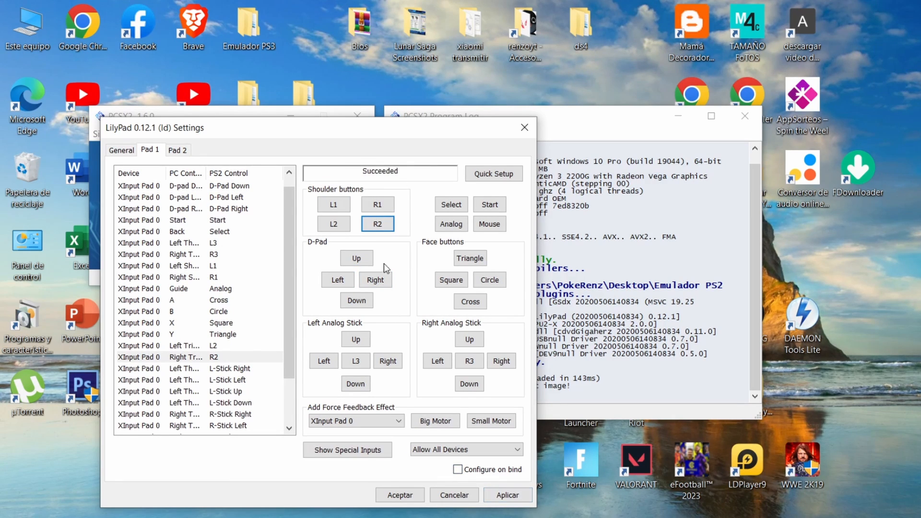
left_click(506, 499)
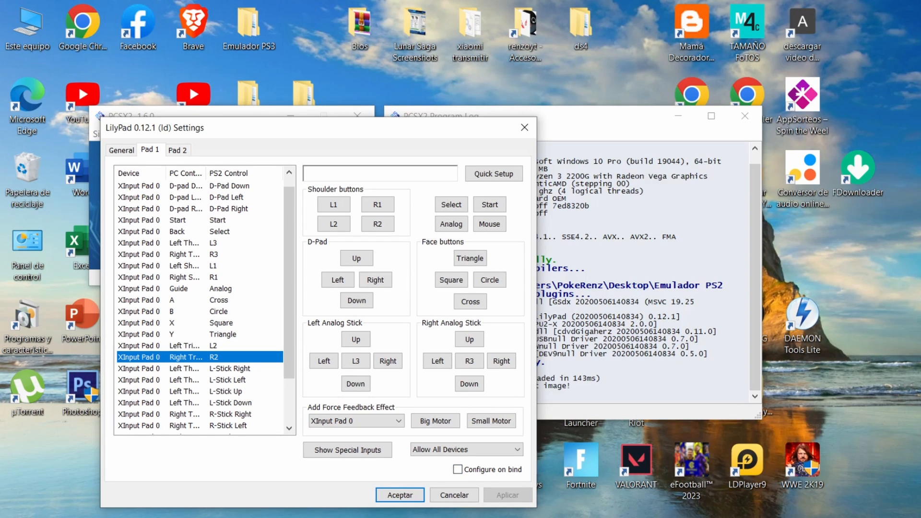
left_click(812, 517)
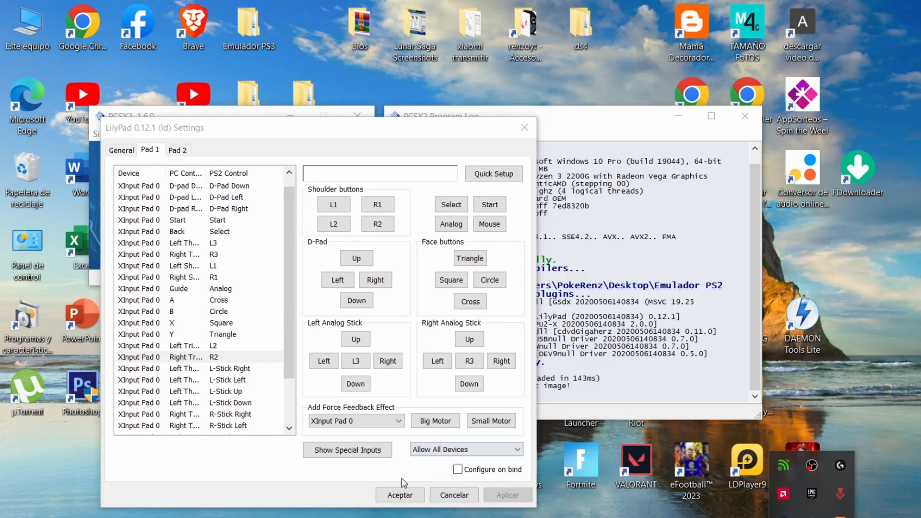
left_click(411, 499)
left_click(410, 496)
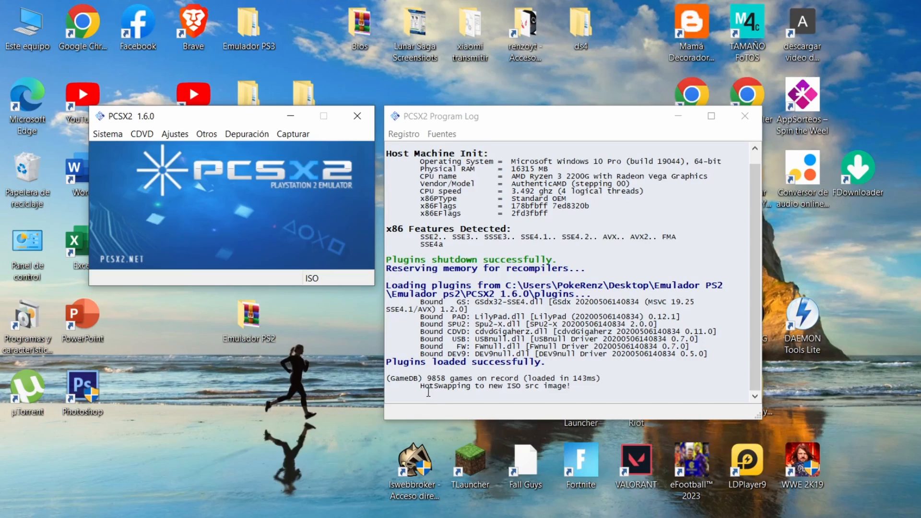
left_click(143, 135)
mouse_move(113, 142)
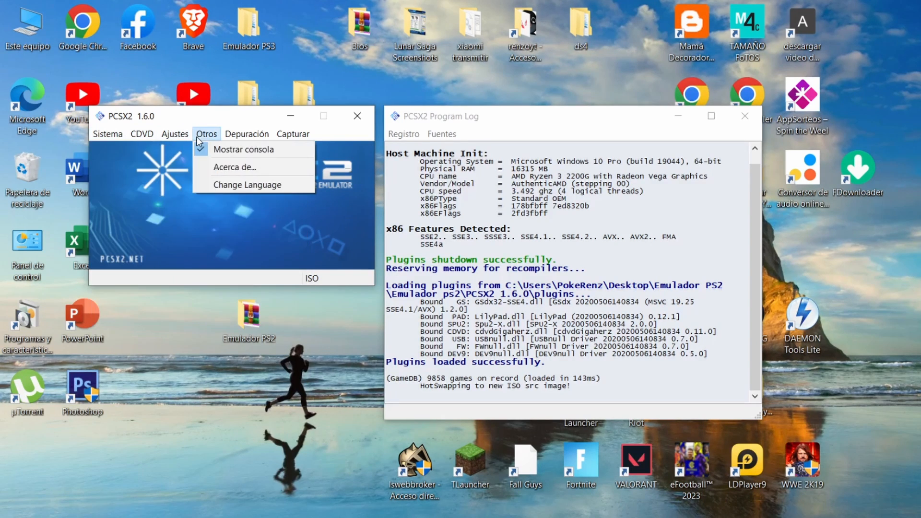
mouse_move(172, 142)
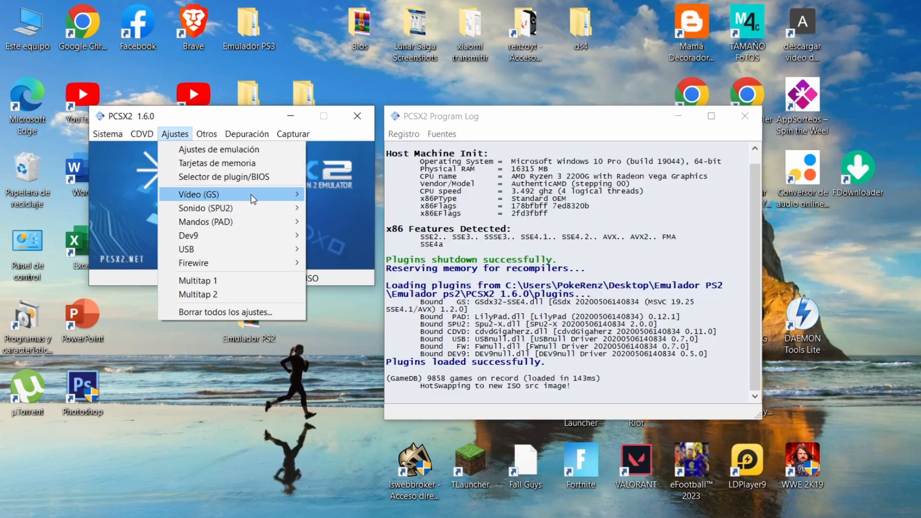
mouse_move(252, 192)
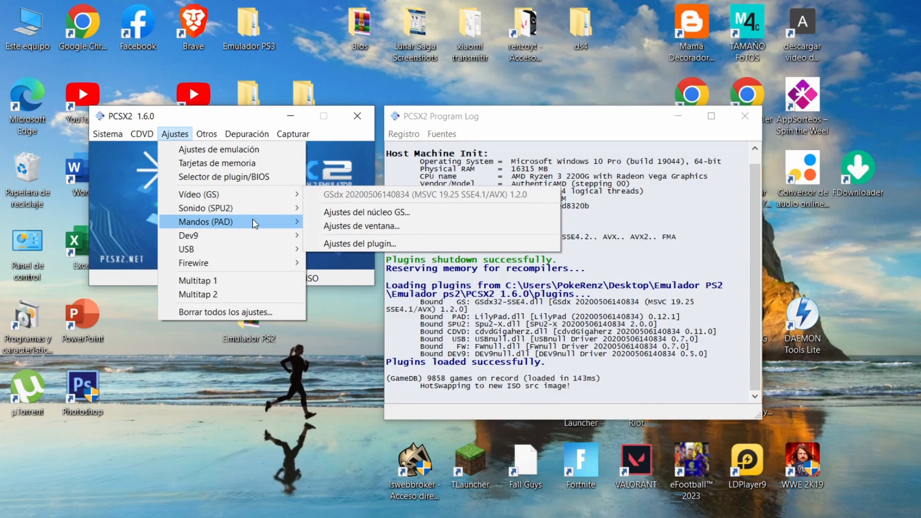
mouse_move(270, 220)
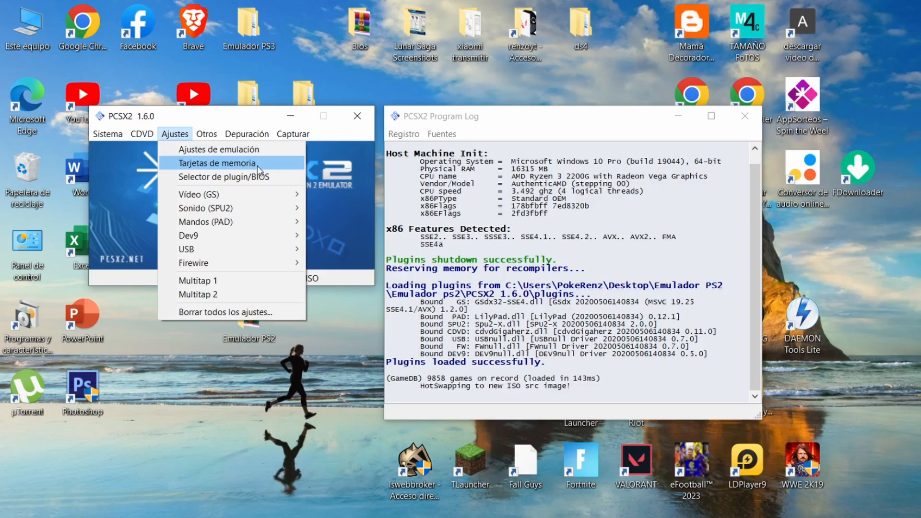
left_click(175, 134)
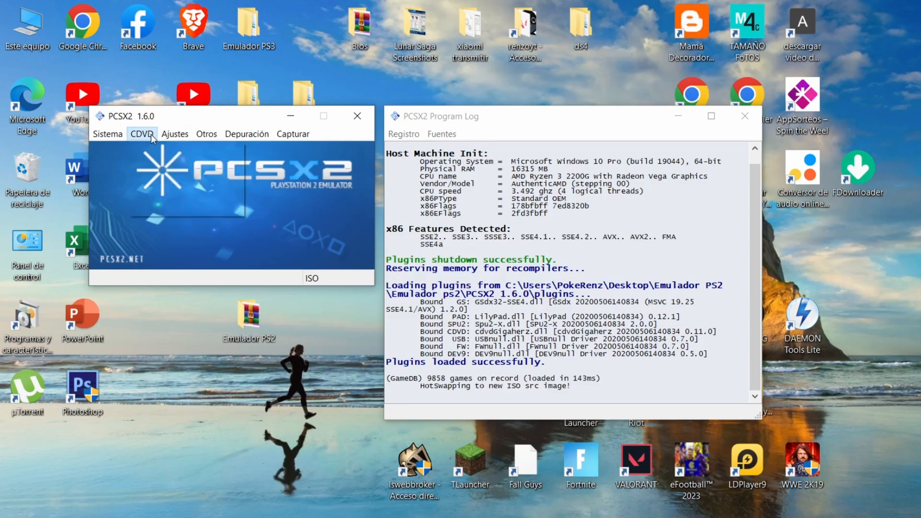
Step: Start God of War II with Ejecutar CDVD (rápido) and maximize the game window
left_click(151, 135)
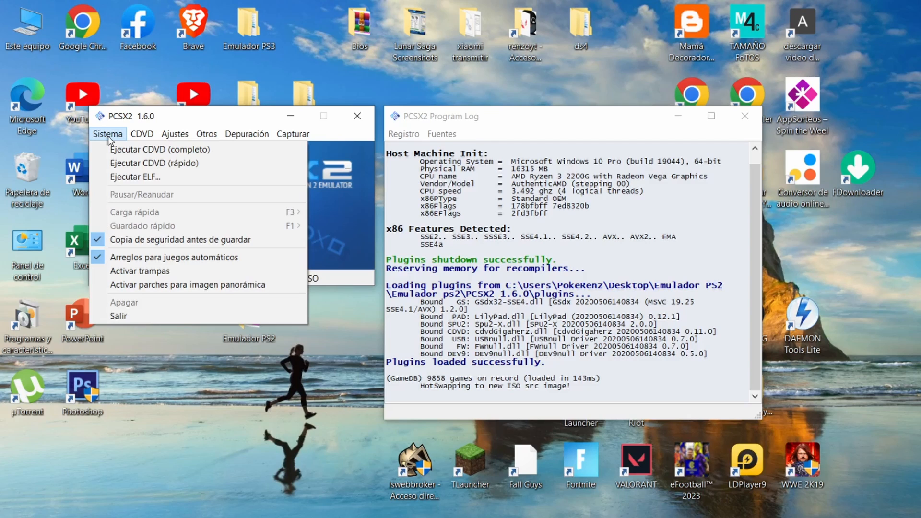
left_click(126, 162)
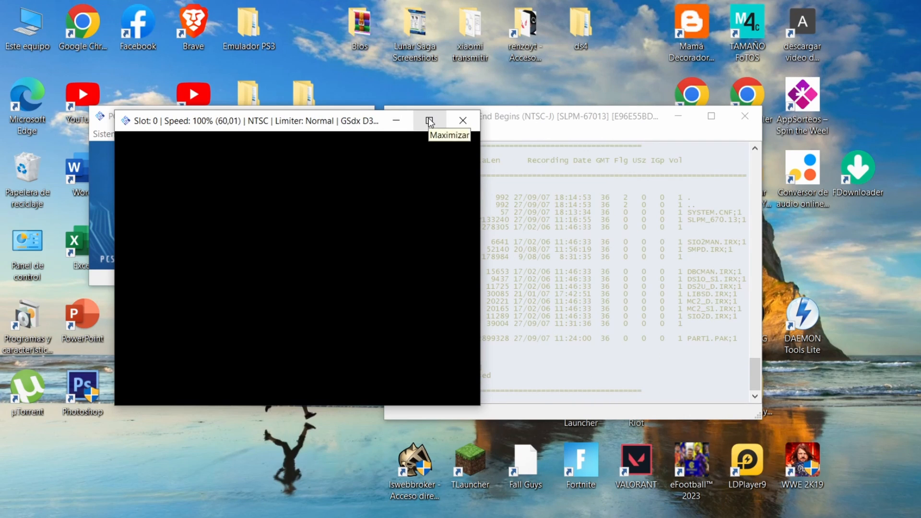
left_click(429, 121)
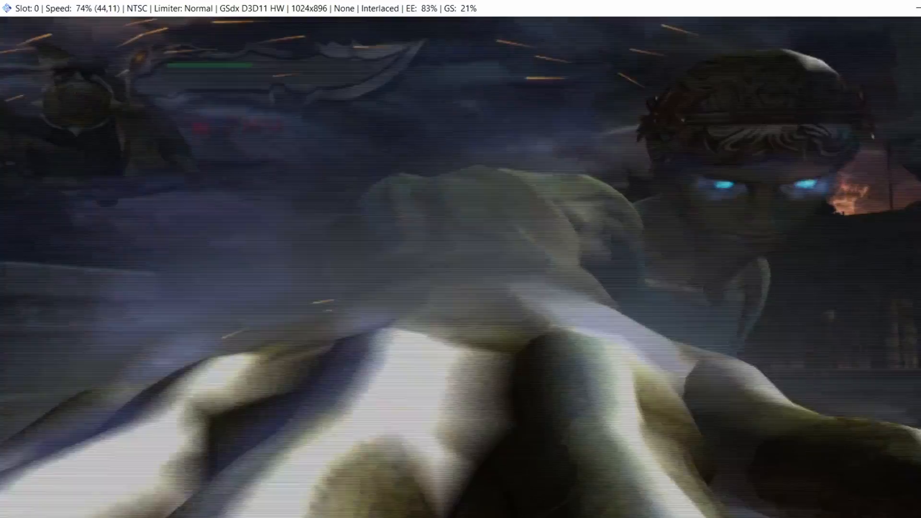
Step: Bring up the main PCSX2 window during gameplay and make a quick save in Hueco 0
left_click(372, 517)
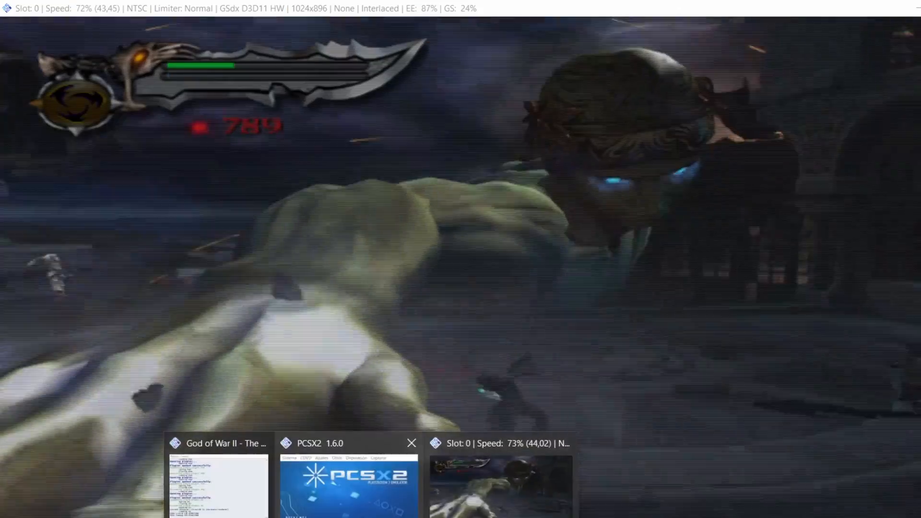
left_click(351, 506)
left_click(111, 137)
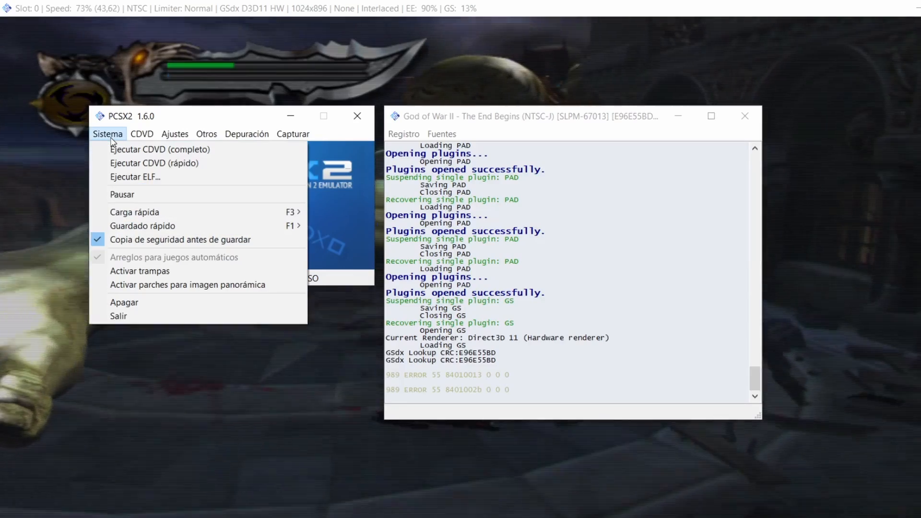
mouse_move(159, 225)
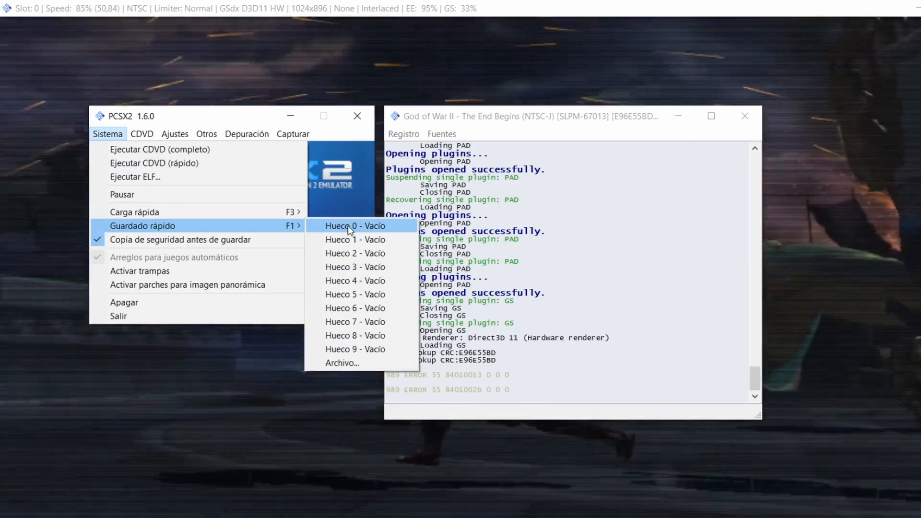
left_click(347, 225)
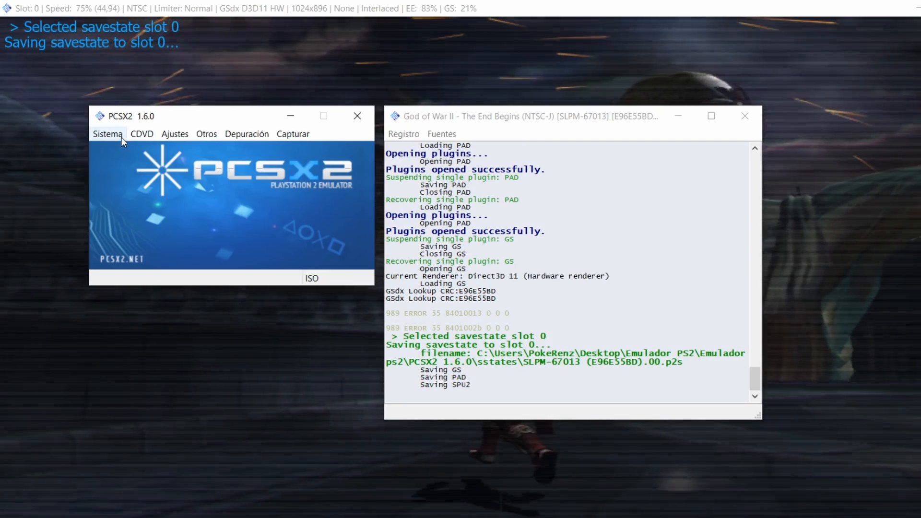
Step: Quick-load the saved state from Hueco 0 and return to the game window
left_click(120, 137)
mouse_move(135, 212)
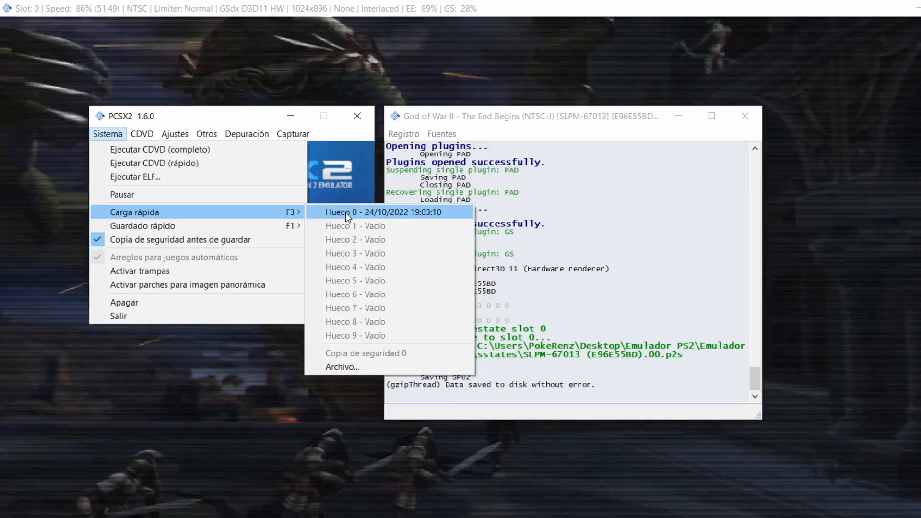
left_click(345, 212)
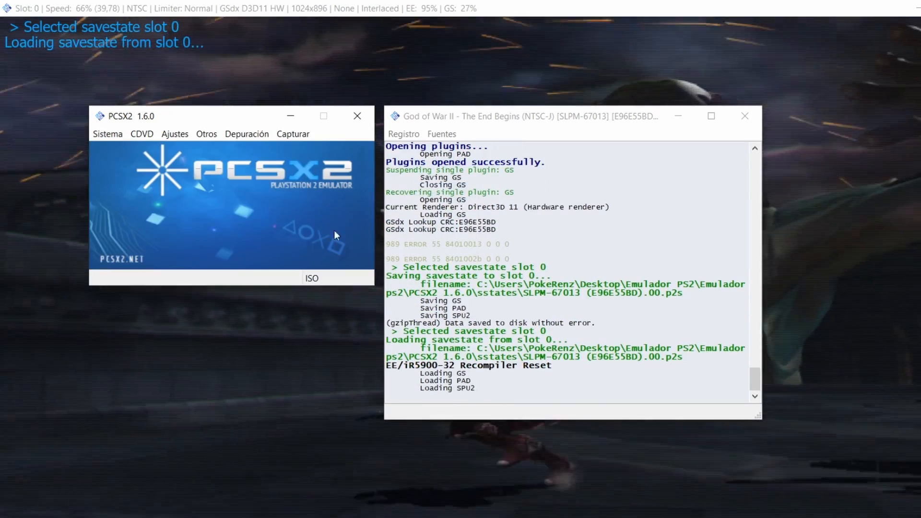
left_click(44, 205)
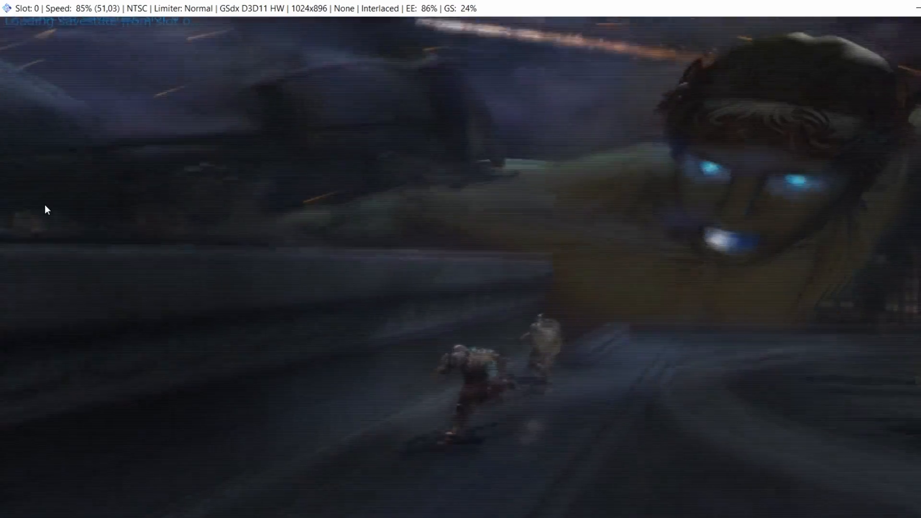